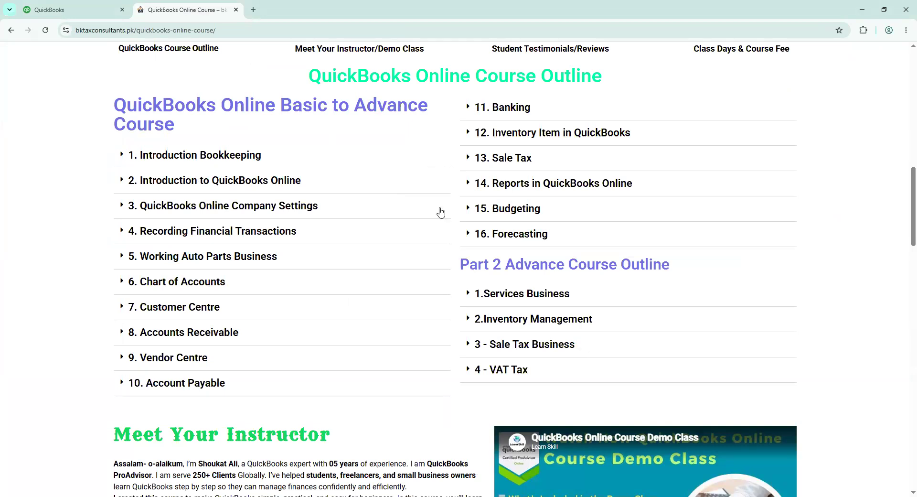
# - Review the topics under Introduction Bookkeeping, Introduction to QuickBooks Online and QuickBooks Online Company Settings, collapsing each section after reading
pyautogui.click(127, 159)
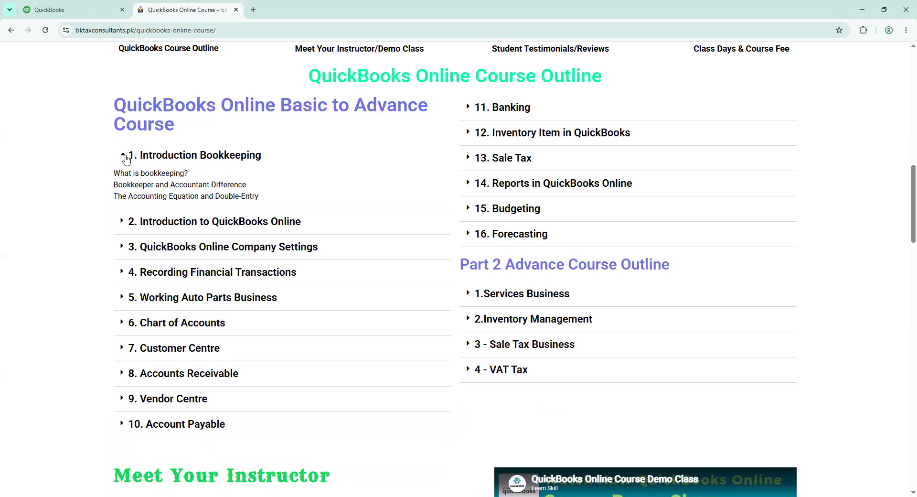
pyautogui.click(123, 156)
pyautogui.click(122, 181)
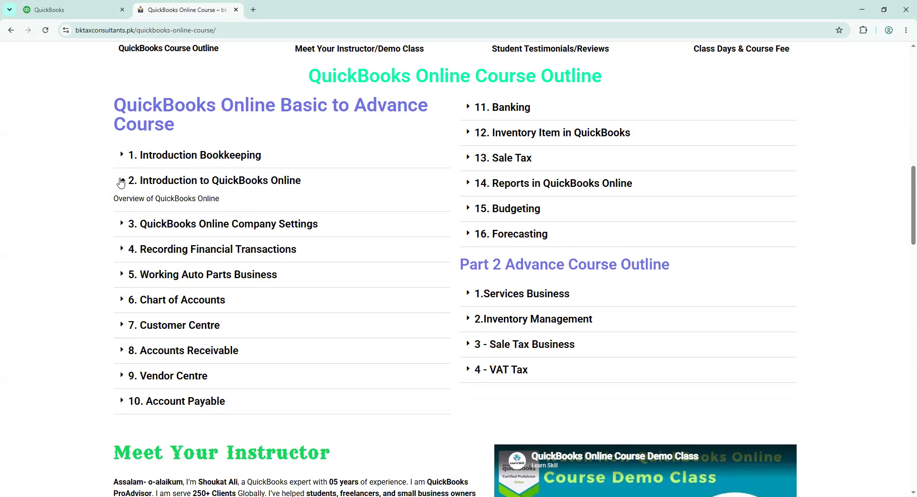
pyautogui.click(121, 181)
pyautogui.click(125, 207)
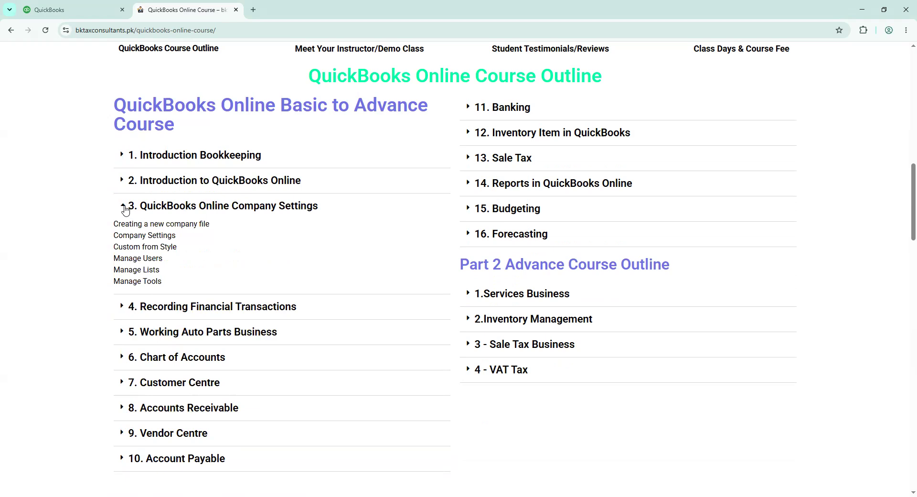
pyautogui.click(125, 210)
# - Review the topics under Recording Financial Transactions, Working Auto Parts Business and Chart of Accounts, collapsing each section after reading
pyautogui.click(125, 231)
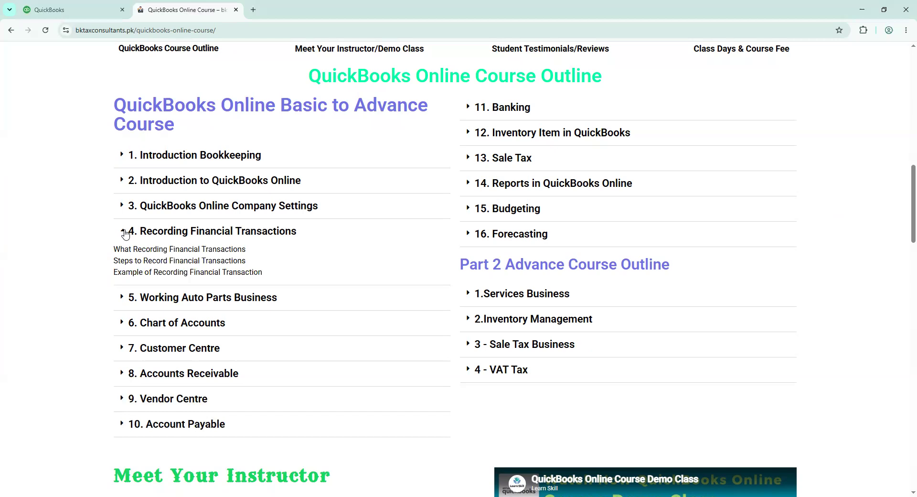
pyautogui.click(125, 234)
pyautogui.click(125, 262)
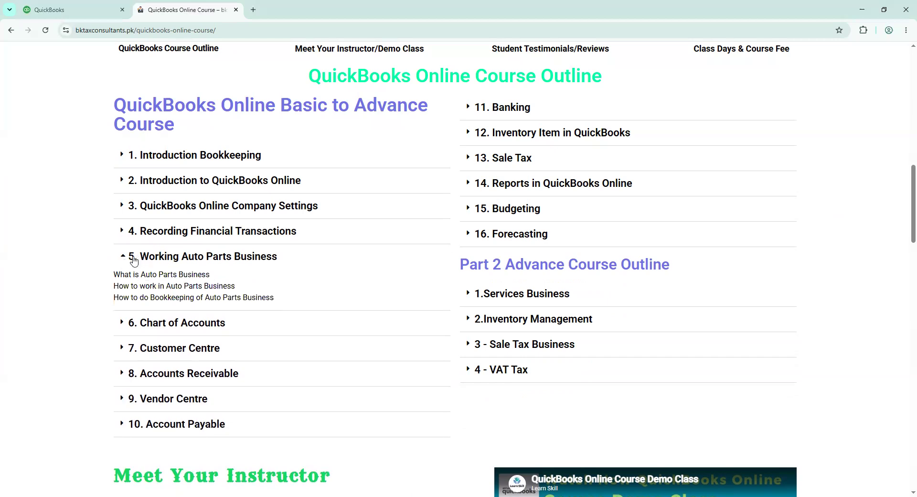
pyautogui.click(127, 262)
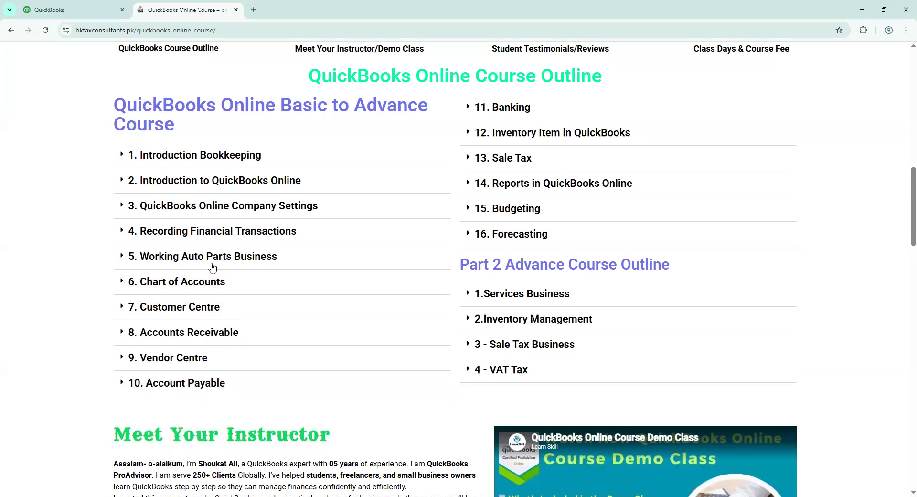
pyautogui.click(132, 282)
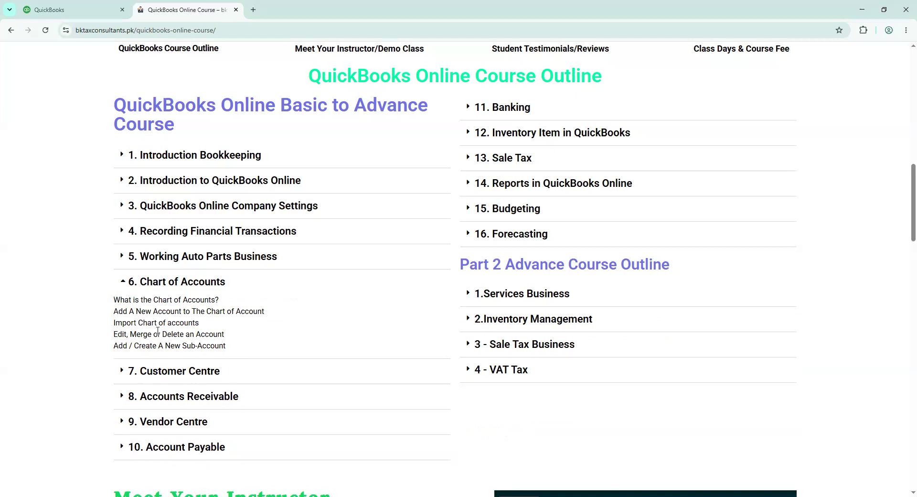
pyautogui.click(122, 282)
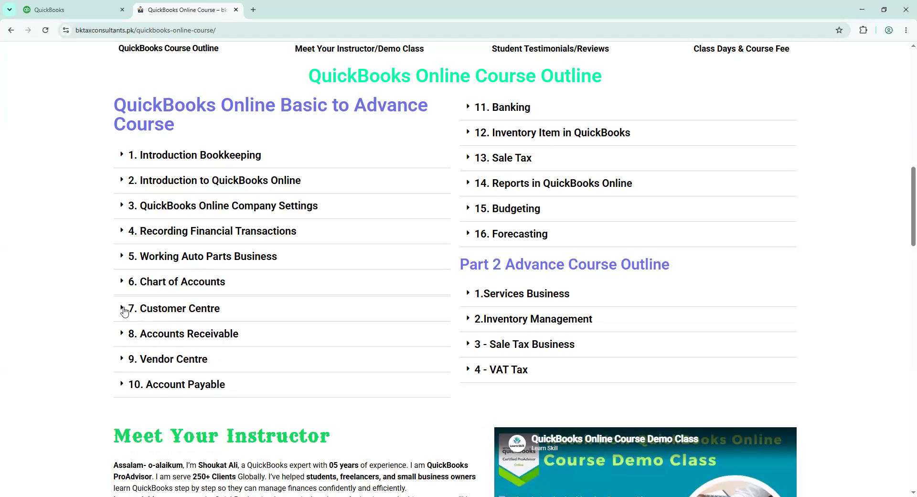
# - Examine the Customer Centre and Accounts Receivable topics in the course outline, collapsing each section after reading
pyautogui.click(125, 311)
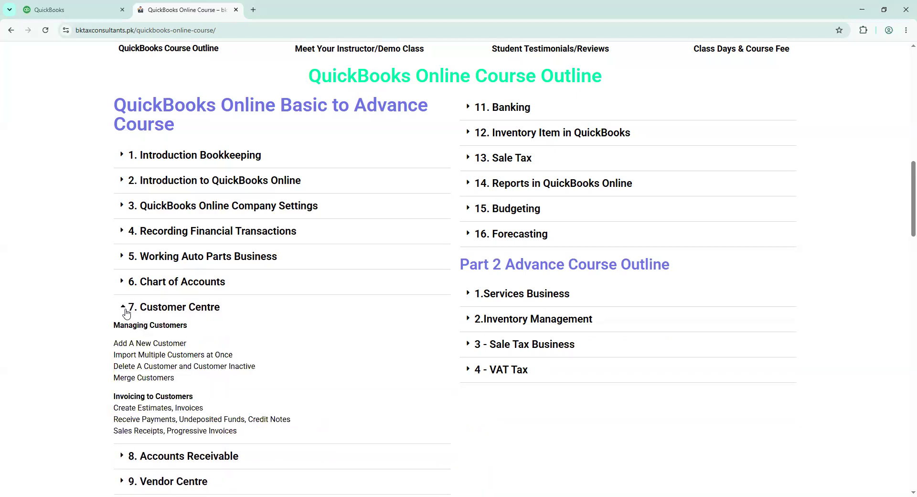
pyautogui.scroll(-1, 124, 309)
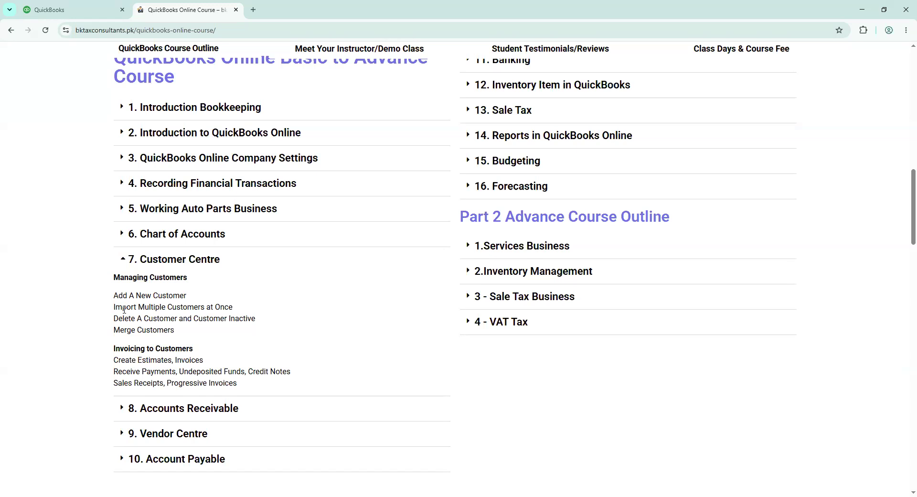
pyautogui.click(125, 260)
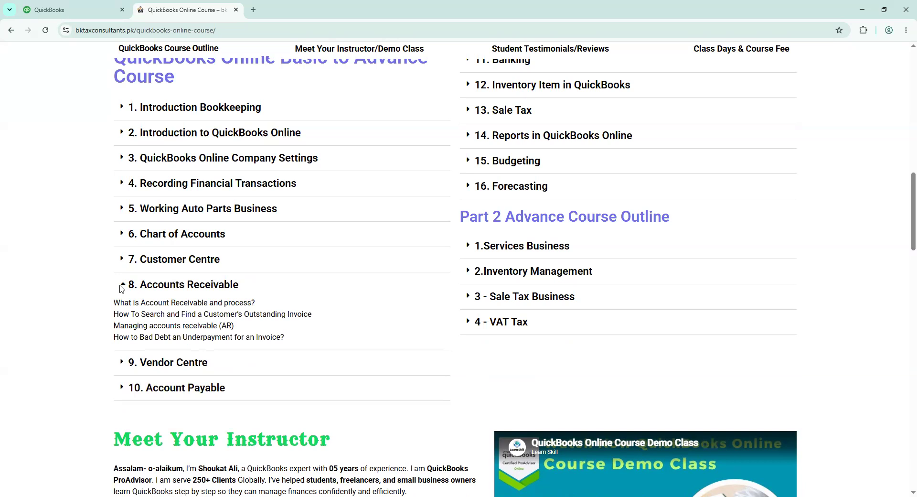
pyautogui.click(126, 289)
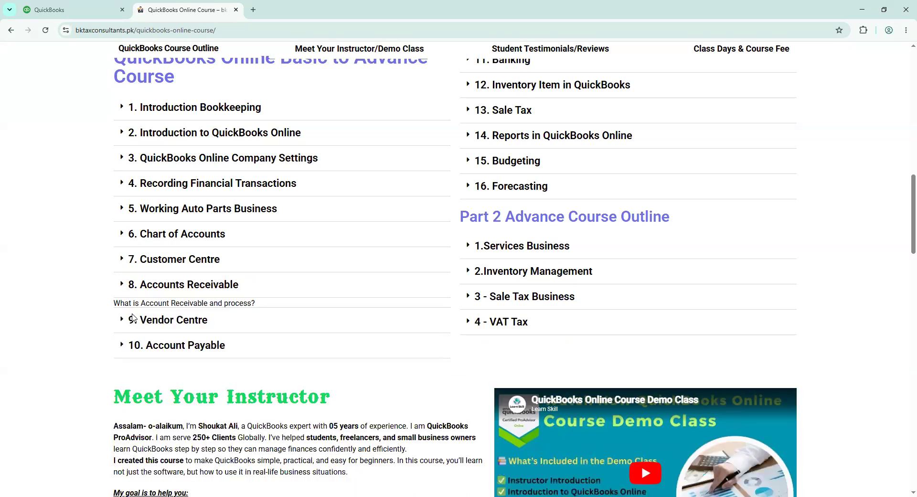
# - Examine the Vendor Centre topics, compare Account Payable with Accounts Receivable, and collapse these outline sections
pyautogui.click(125, 311)
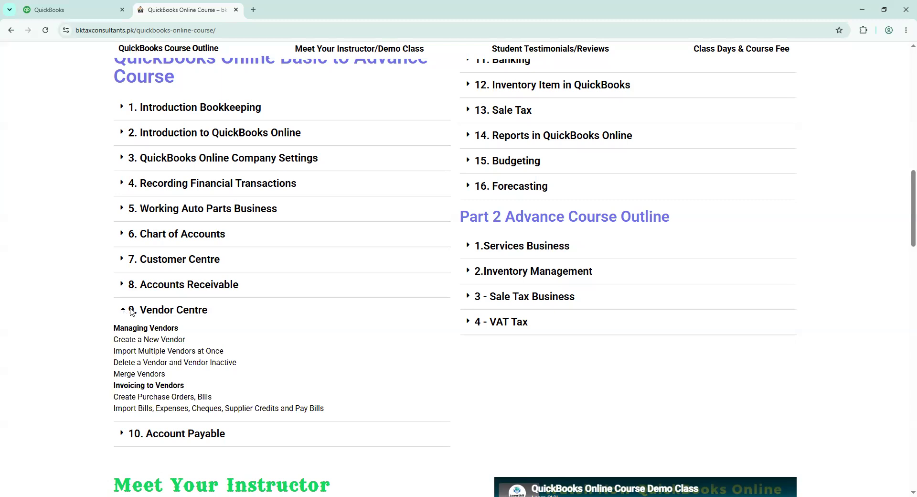
pyautogui.click(125, 310)
pyautogui.click(126, 336)
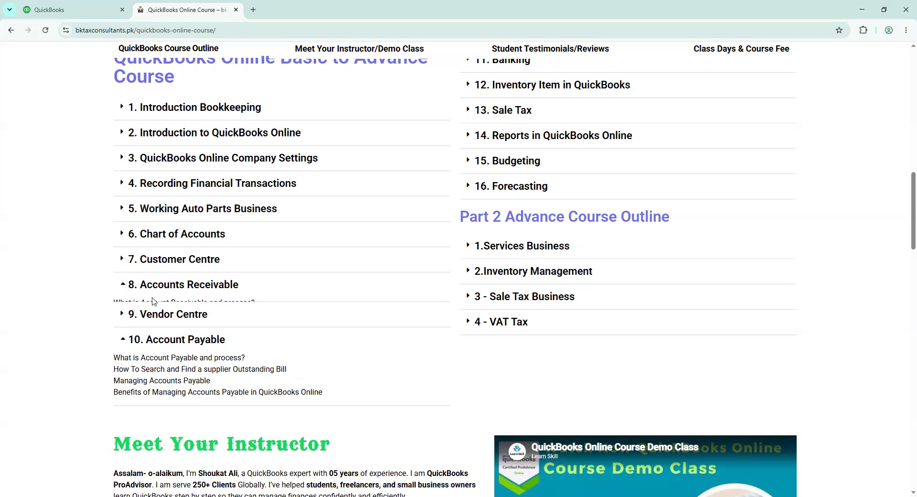
pyautogui.click(208, 290)
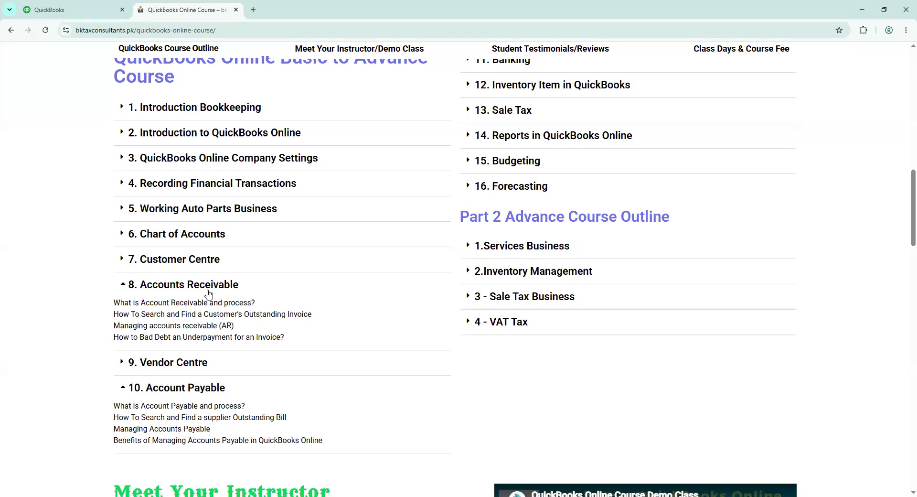
pyautogui.click(128, 285)
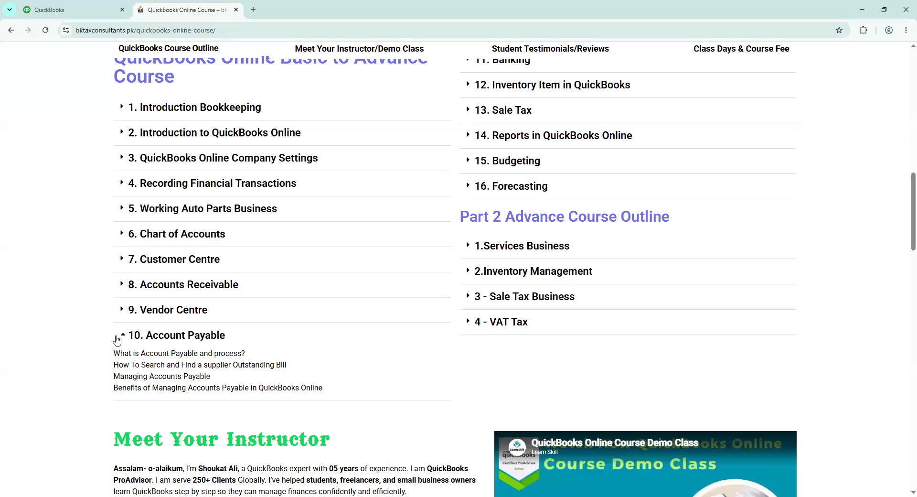
pyautogui.scroll(1, 462, 189)
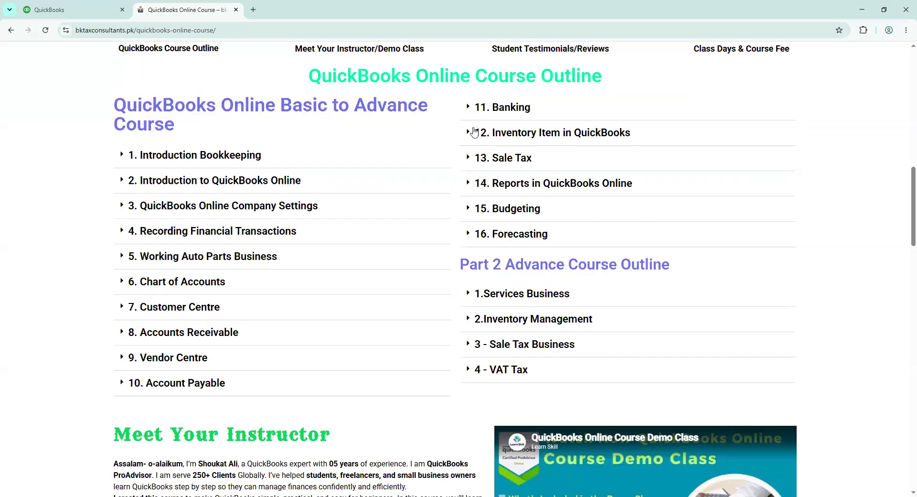
# - Review the topics under Banking, Inventory Item in QuickBooks and Sale Tax, collapsing each section after reading
pyautogui.click(470, 113)
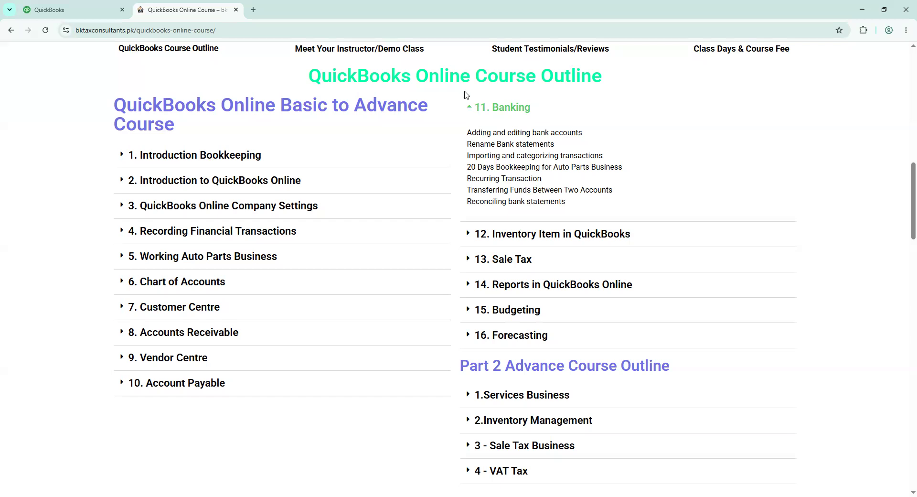
pyautogui.click(481, 111)
pyautogui.click(472, 134)
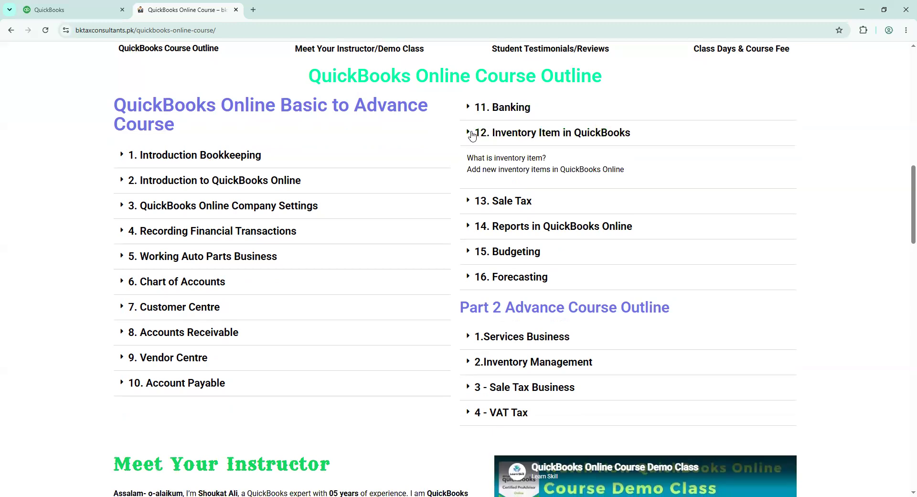
pyautogui.click(471, 135)
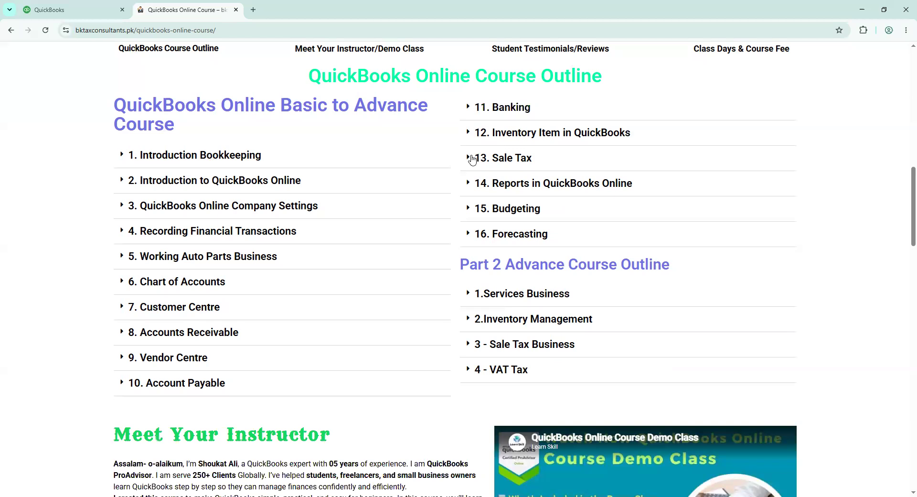
pyautogui.click(471, 159)
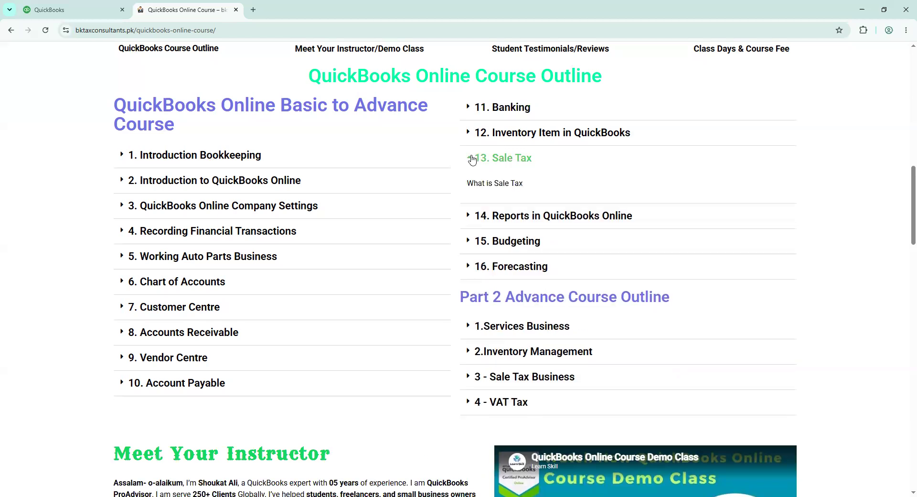
pyautogui.click(472, 159)
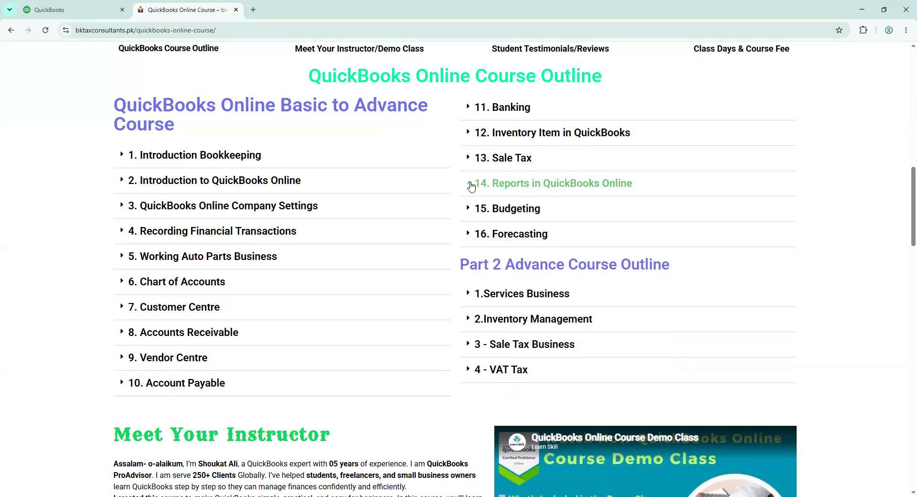
# - Review the topics under Reports in QuickBooks Online, Budgeting and Forecasting, collapsing each section after reading
pyautogui.click(472, 184)
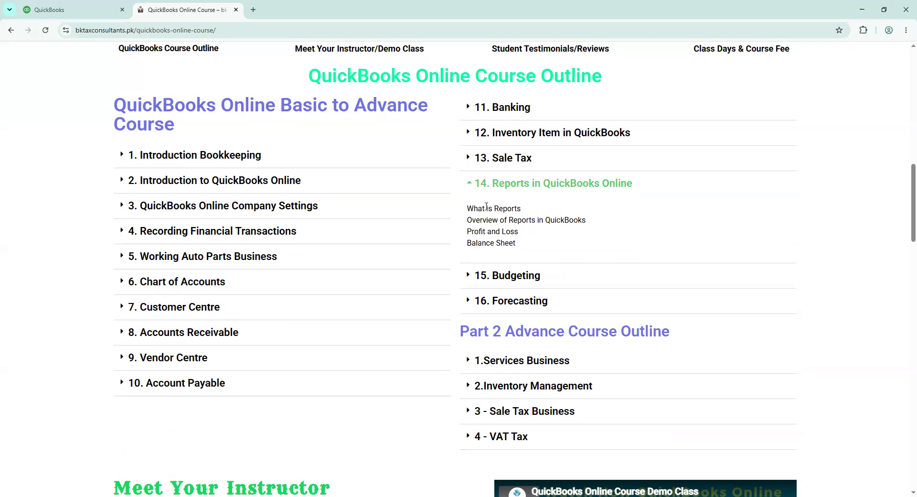
pyautogui.click(471, 183)
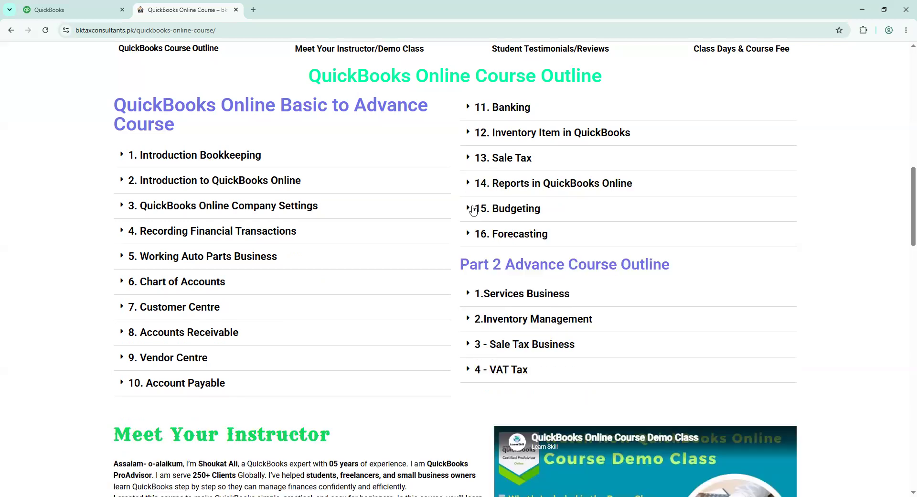
pyautogui.click(473, 210)
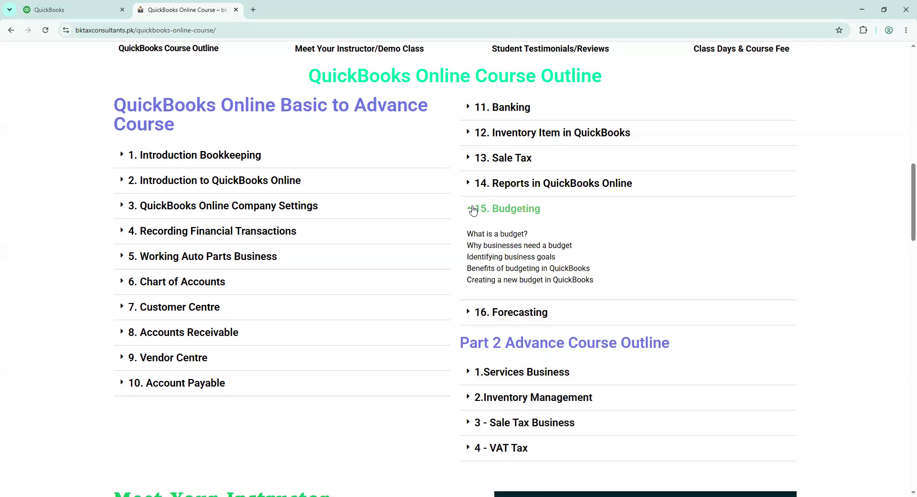
pyautogui.click(473, 209)
pyautogui.click(467, 235)
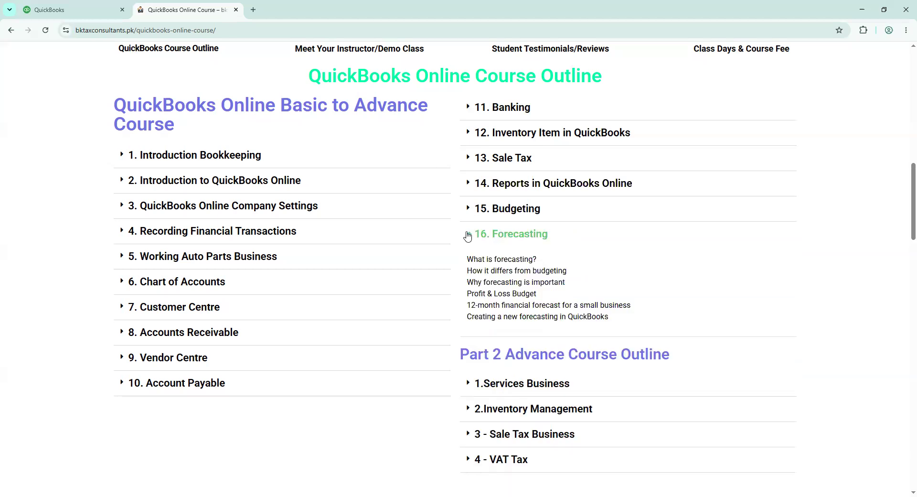
pyautogui.click(470, 236)
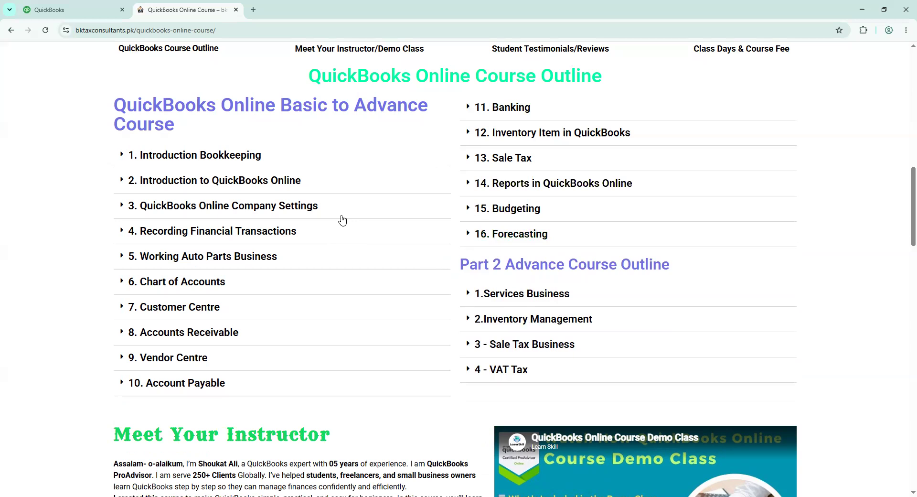
# - Examine the Services Business topics in the Part 2 outline, highlight the words about the IT Business, and collapse the section
pyautogui.click(467, 296)
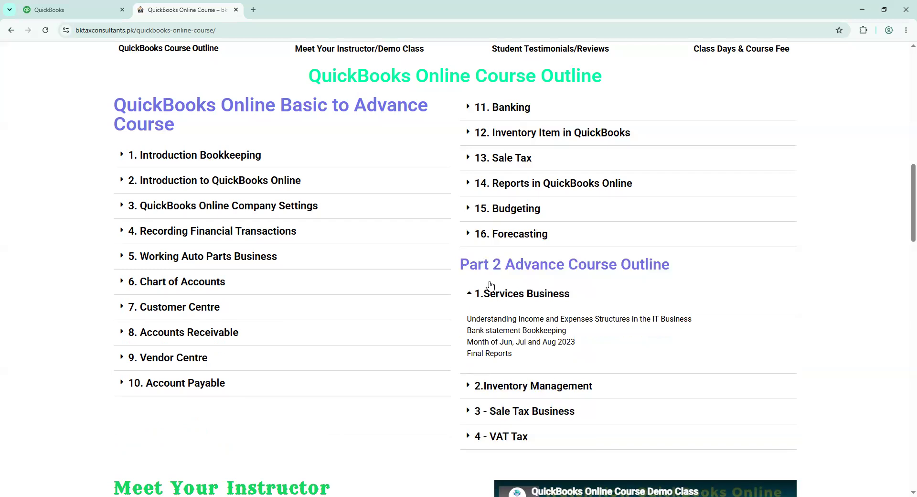
pyautogui.moveTo(467, 298); pyautogui.dragTo(484, 292)
pyautogui.click(807, 286)
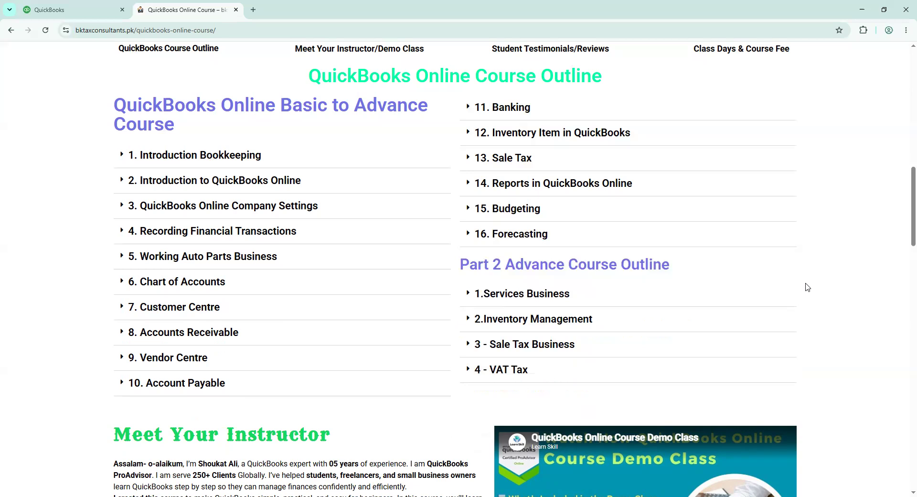
pyautogui.click(542, 295)
pyautogui.moveTo(502, 344); pyautogui.dragTo(570, 344)
pyautogui.click(541, 348)
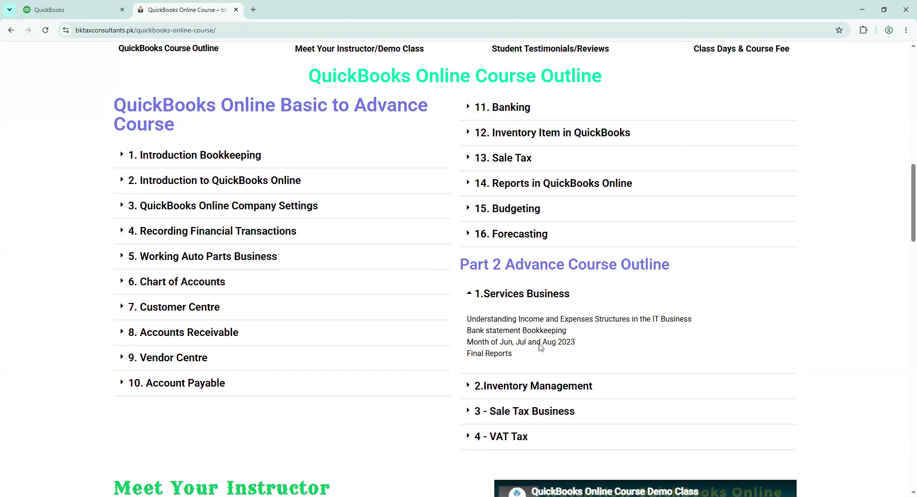
pyautogui.moveTo(647, 319); pyautogui.dragTo(695, 321)
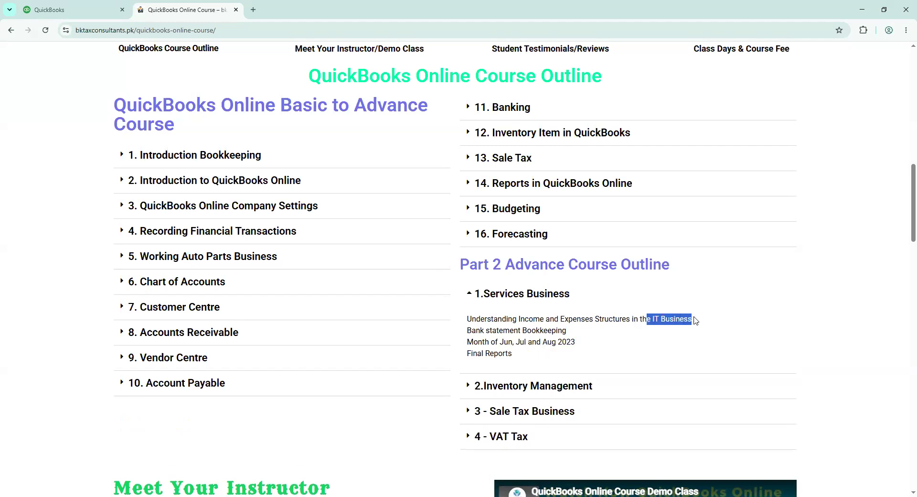
pyautogui.click(468, 300)
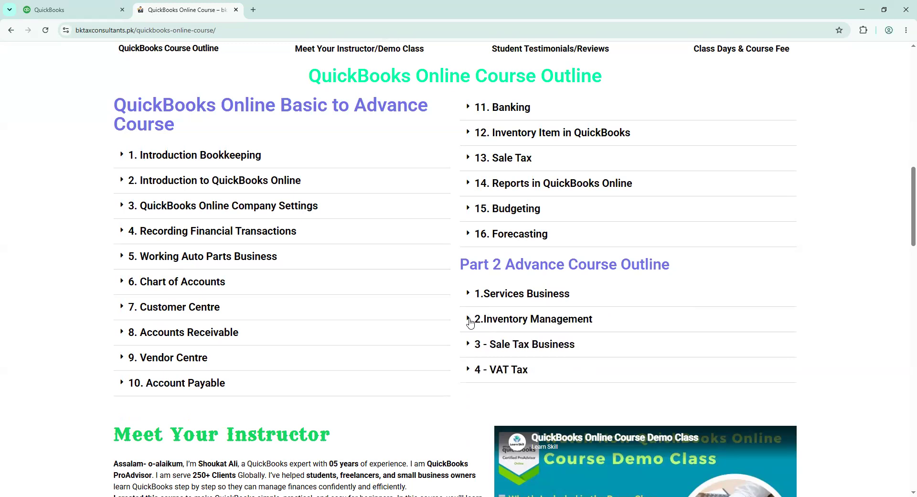
# - Read through the Inventory Management topics in the Part 2 Advance Course Outline and collapse the section
pyautogui.click(469, 320)
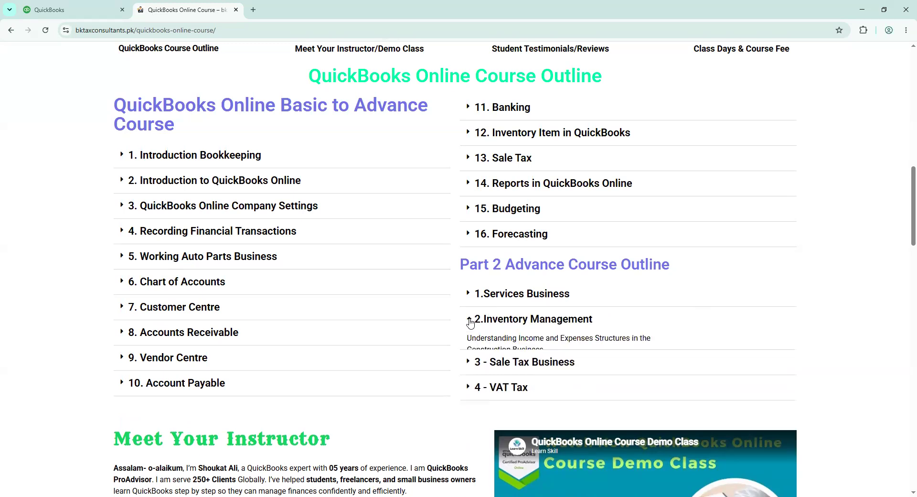
pyautogui.scroll(-1, 468, 315)
pyautogui.scroll(-1, 468, 310)
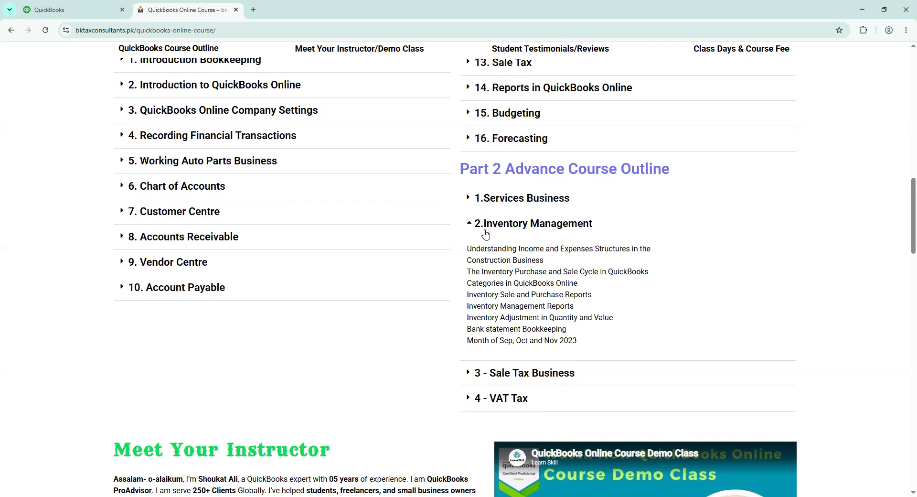
pyautogui.click(469, 225)
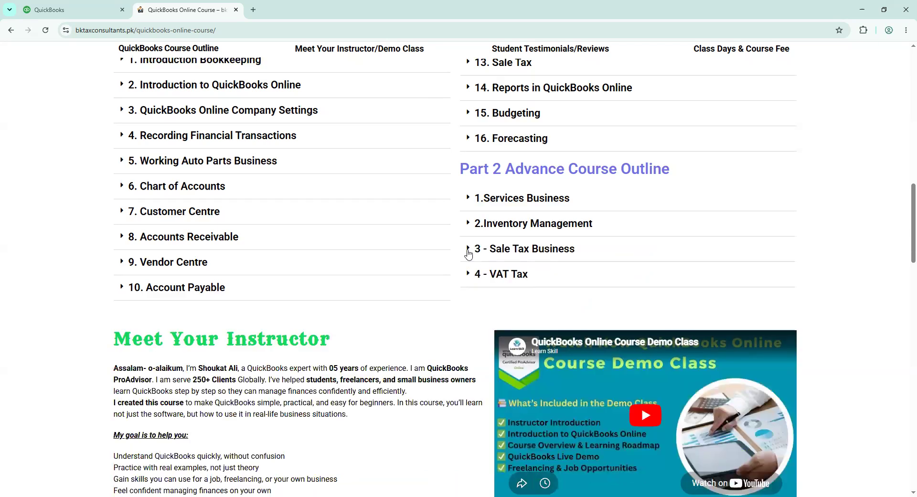
# - Review the Sale Tax Business and VAT Tax topics in the Part 2 Advance Course Outline, collapsing each section after reading
pyautogui.click(469, 253)
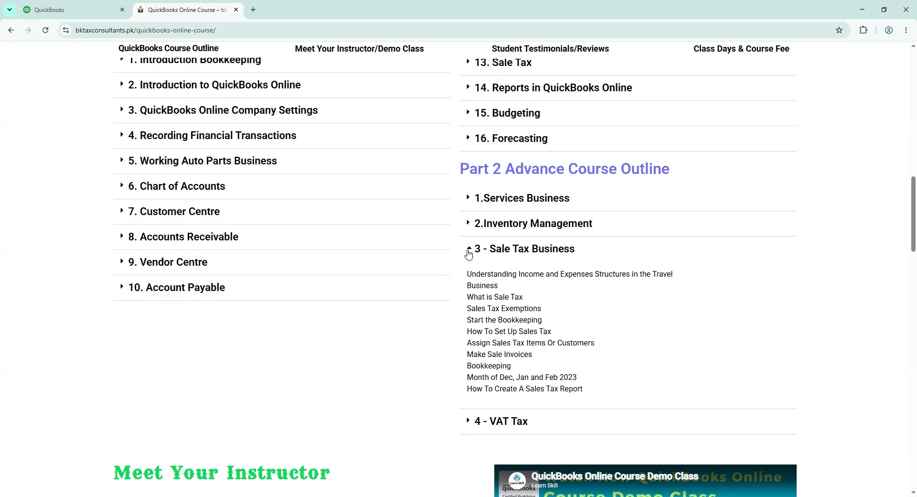
pyautogui.click(468, 250)
pyautogui.click(471, 274)
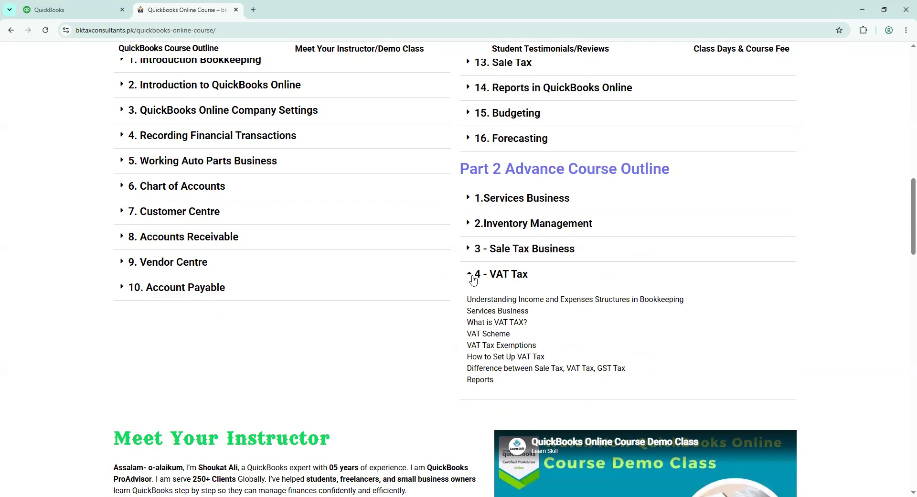
pyautogui.click(473, 280)
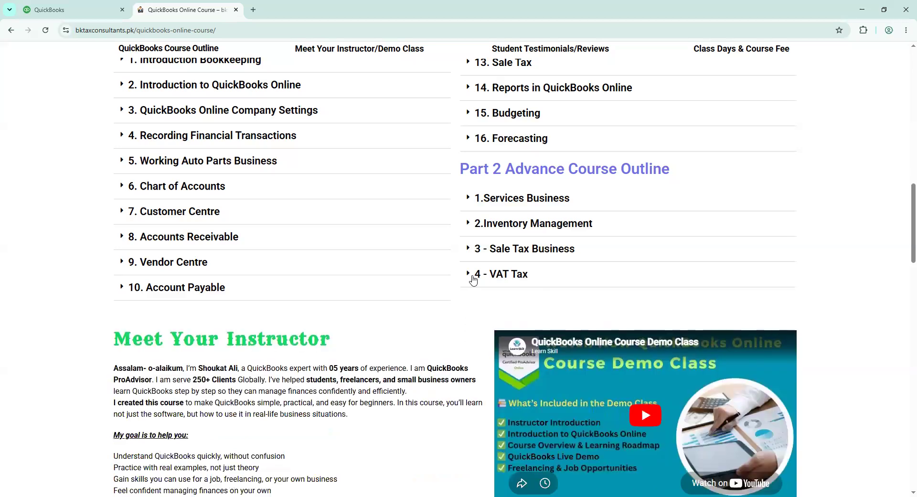
# - Examine the rest of the course page, including the student testimonials, Class Days & Course Fee and the included course materials
pyautogui.scroll(2, 471, 286)
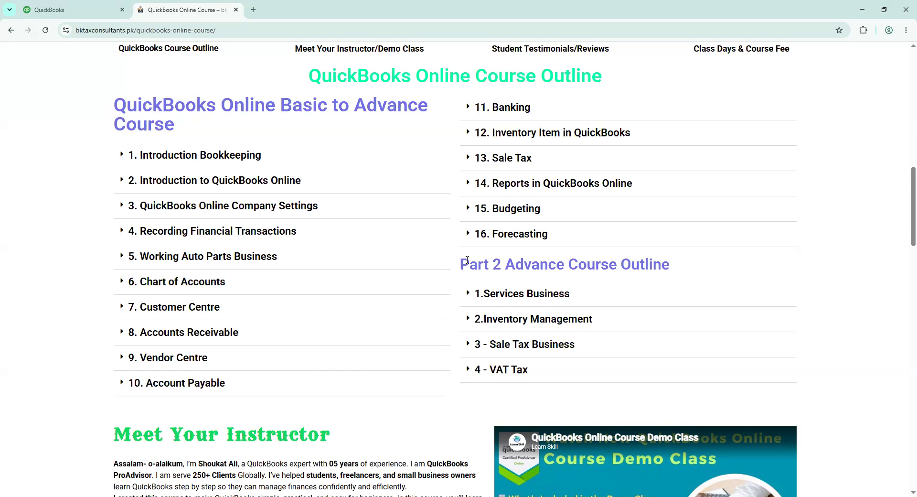
pyautogui.scroll(-1, 461, 282)
pyautogui.scroll(-6, 461, 283)
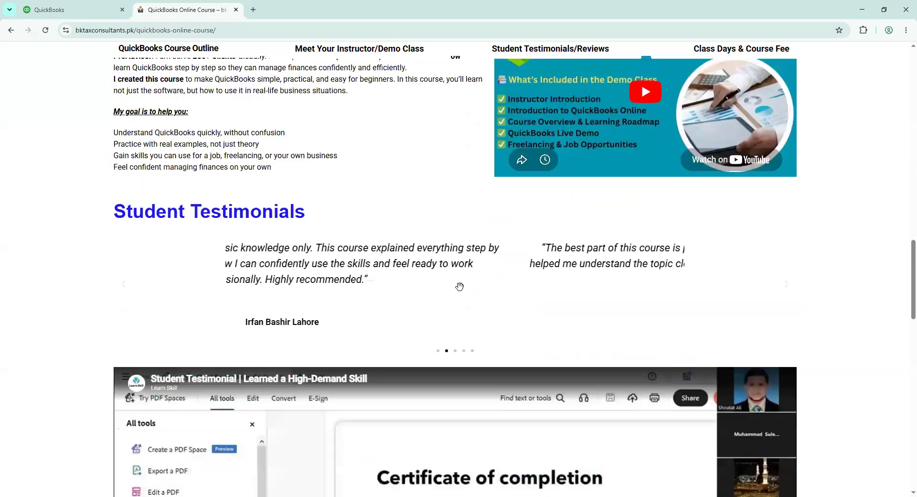
pyautogui.scroll(-2, 461, 285)
pyautogui.scroll(-1, 372, 353)
pyautogui.scroll(-5, 501, 319)
pyautogui.scroll(-2, 315, 298)
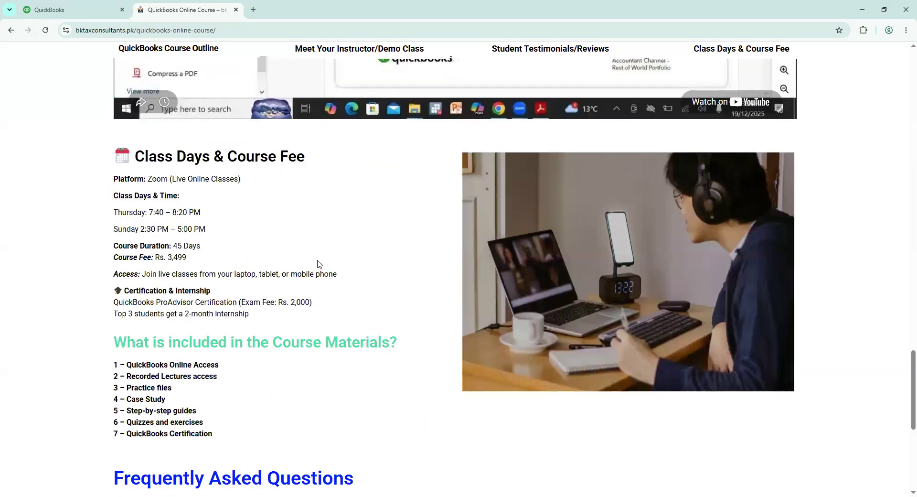
pyautogui.scroll(-2, 316, 273)
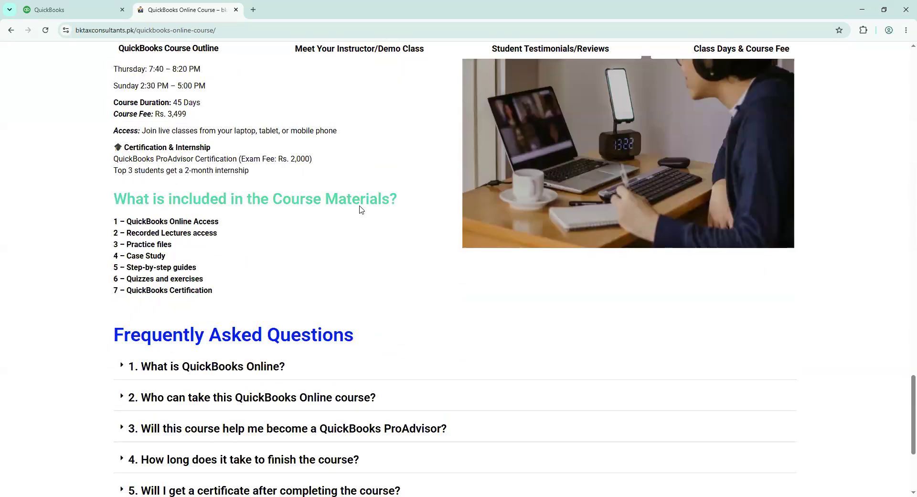
pyautogui.scroll(-1, 325, 218)
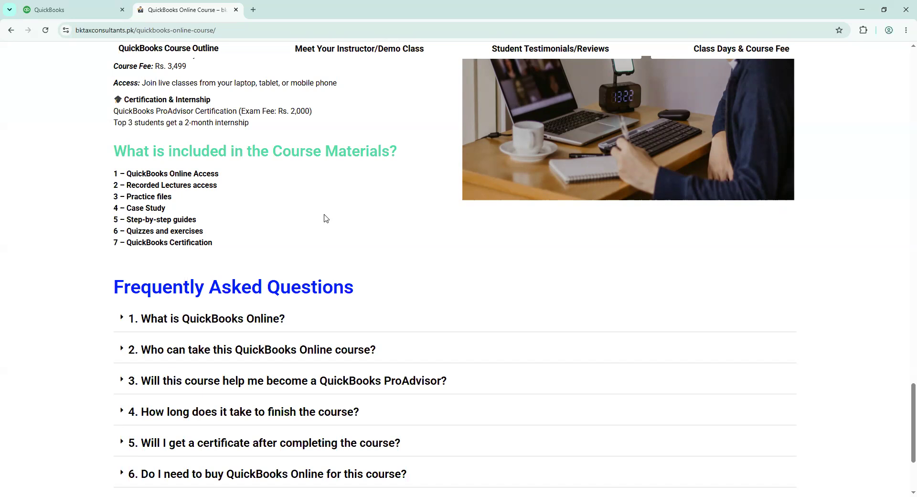
# - Look back over the course outline, then return past the Student Testimonial video to the class details
pyautogui.scroll(6, 319, 228)
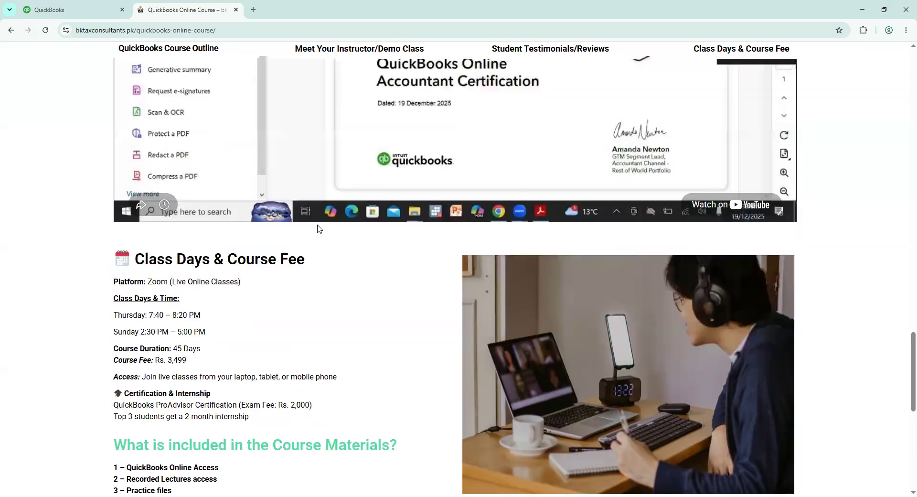
pyautogui.scroll(11, 319, 228)
pyautogui.scroll(7, 319, 229)
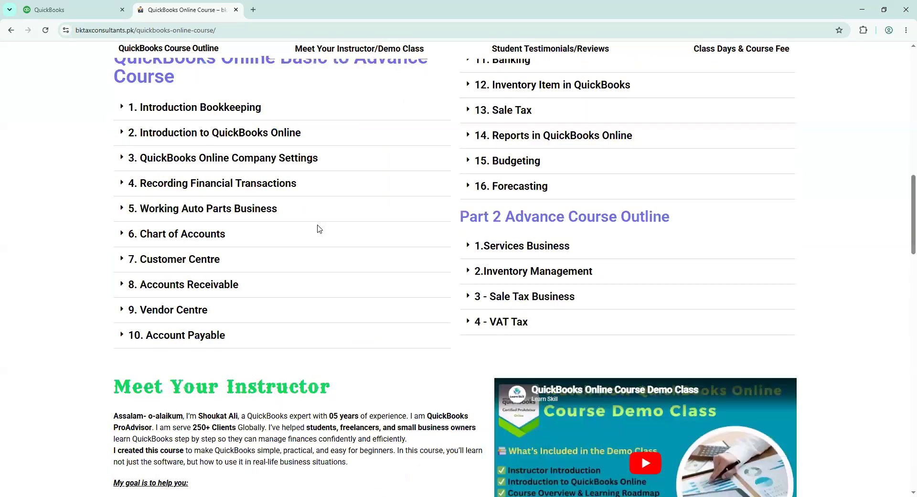
pyautogui.scroll(-13, 486, 209)
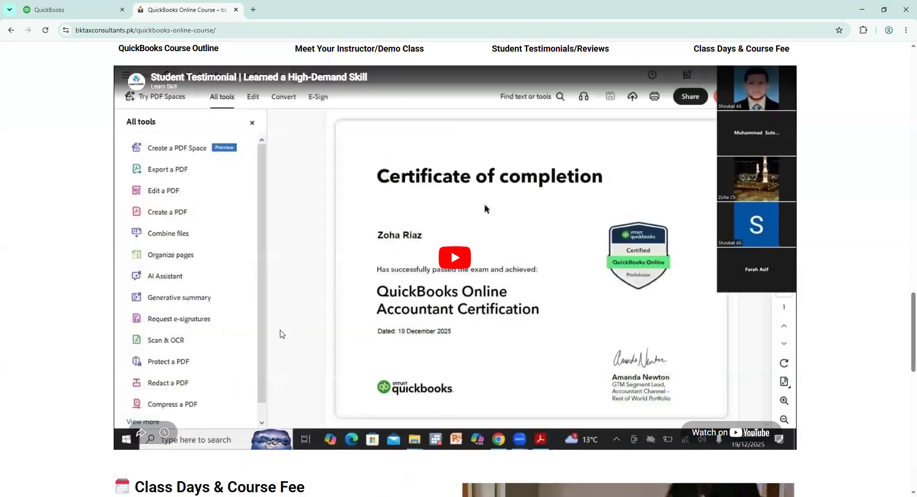
pyautogui.scroll(-10, 279, 334)
# - Switch to QuickBooks and look over the Intuit Account options and the Settings options, closing each again
pyautogui.click(75, 5)
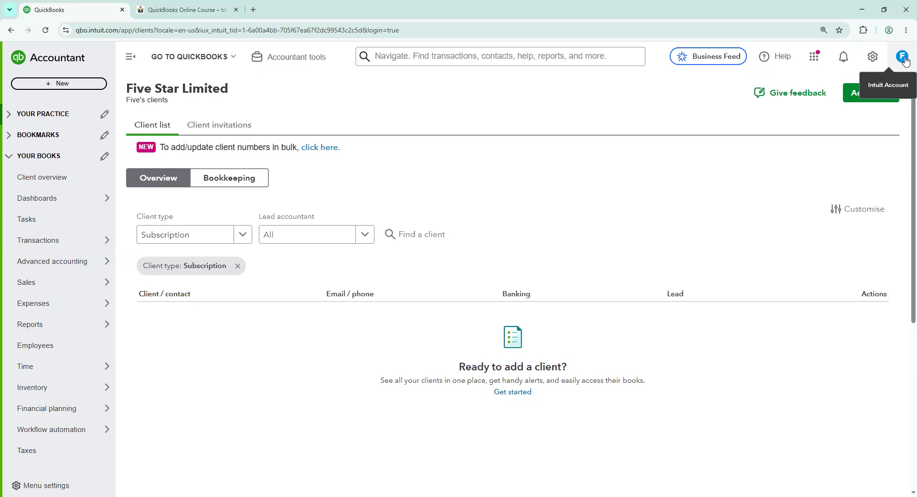
pyautogui.click(898, 84)
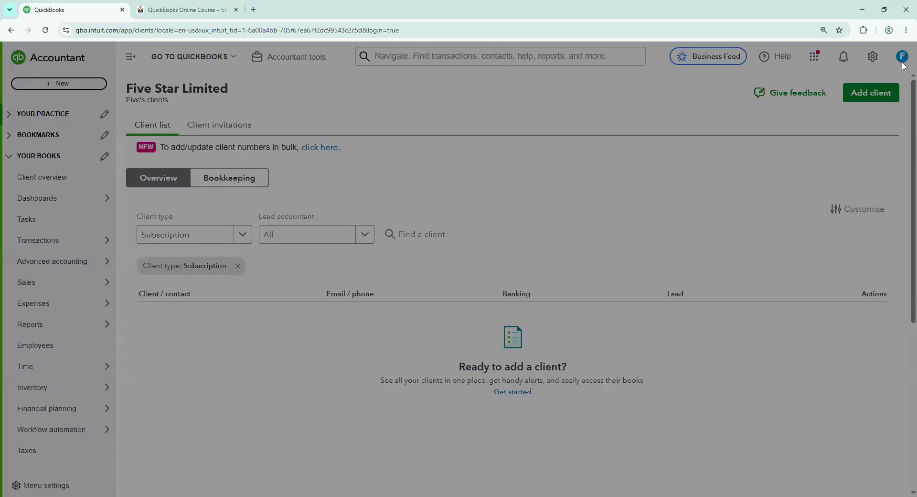
pyautogui.click(903, 63)
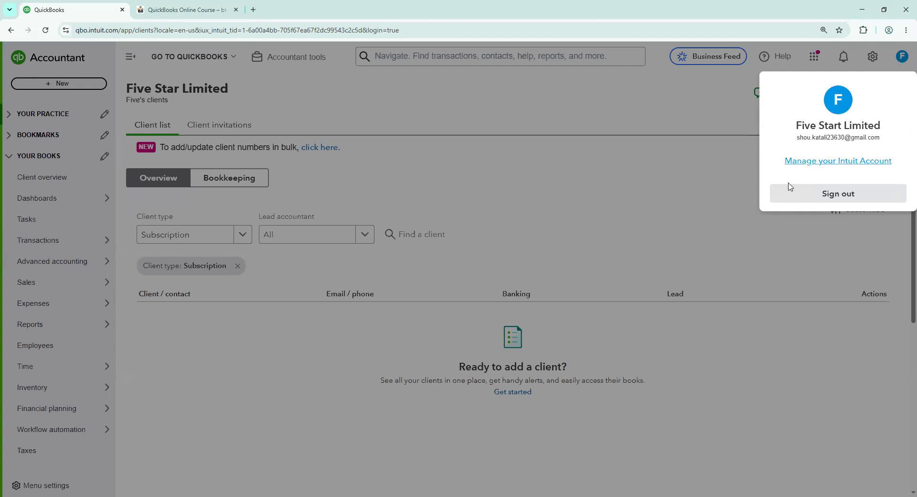
pyautogui.click(722, 113)
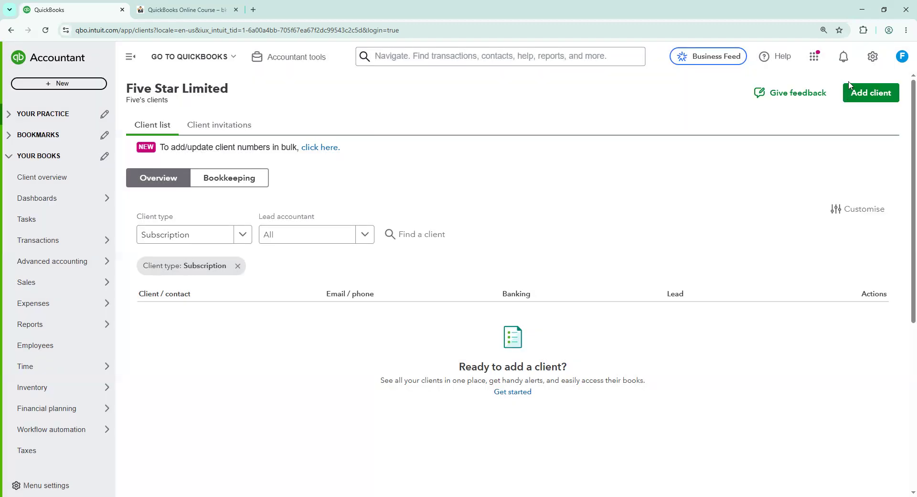
pyautogui.click(871, 58)
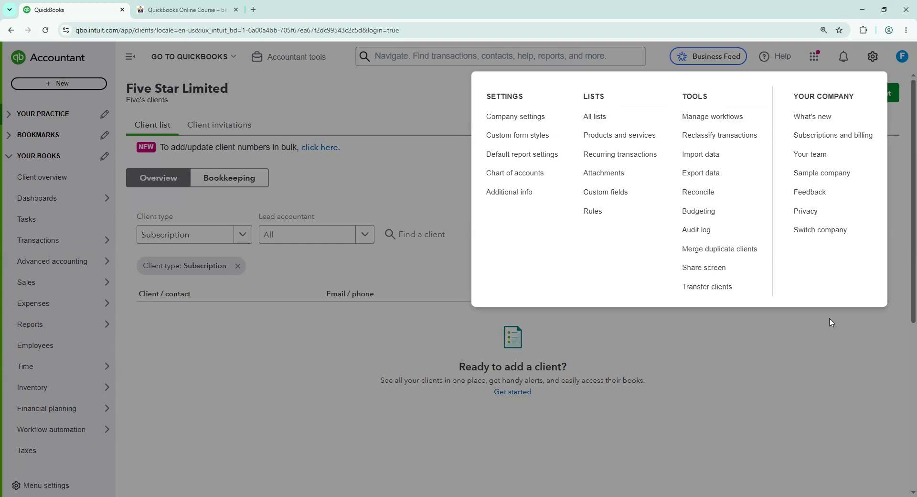
pyautogui.click(872, 57)
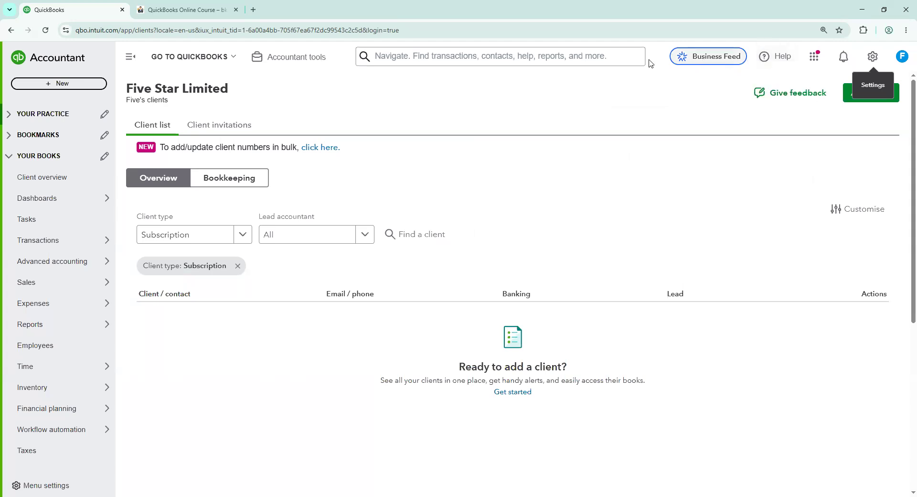
# - Search the company's transactions for 2000, look over the matches, and clear and close the search
pyautogui.click(570, 60)
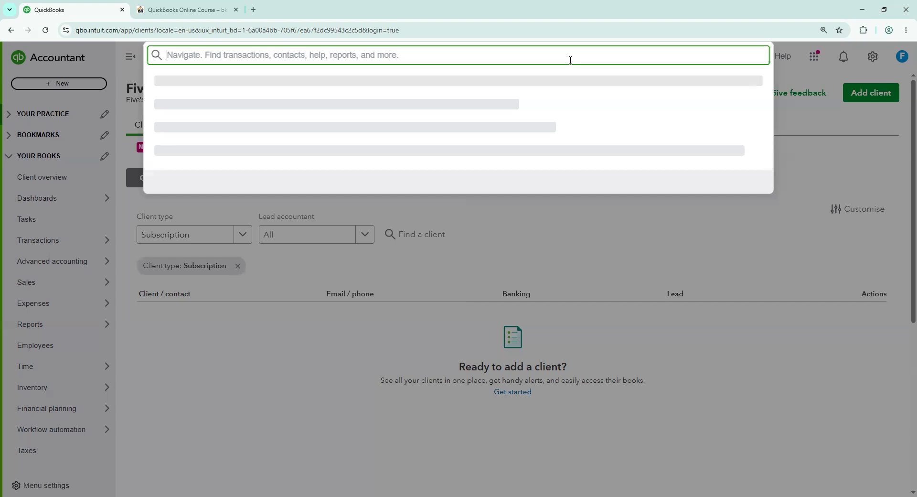
pyautogui.write('200')
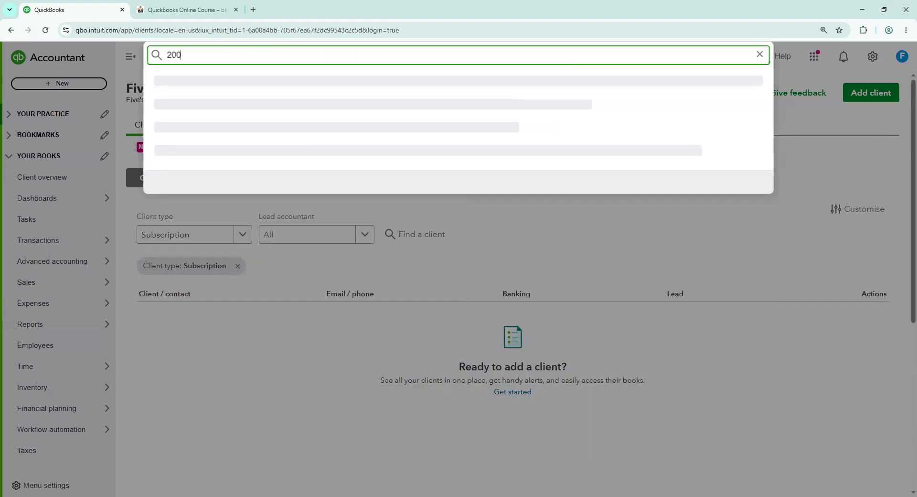
pyautogui.write('0')
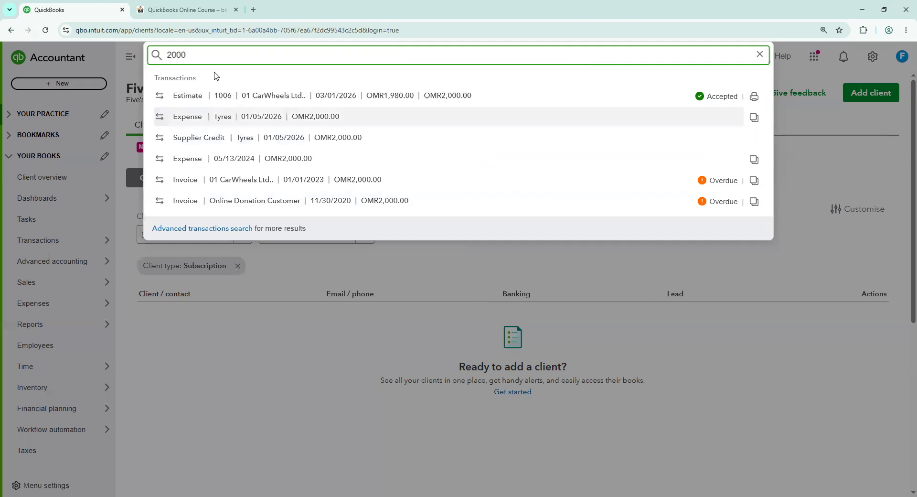
pyautogui.doubleClick(205, 62)
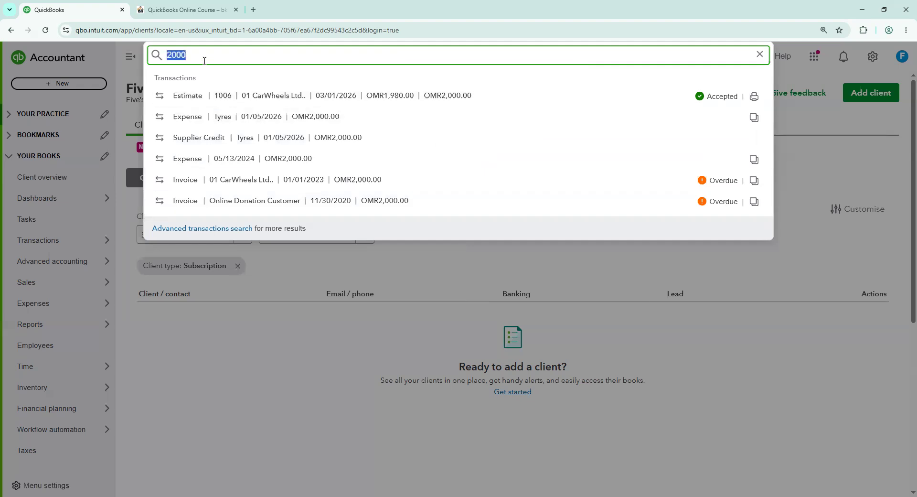
pyautogui.press('BackSpace')
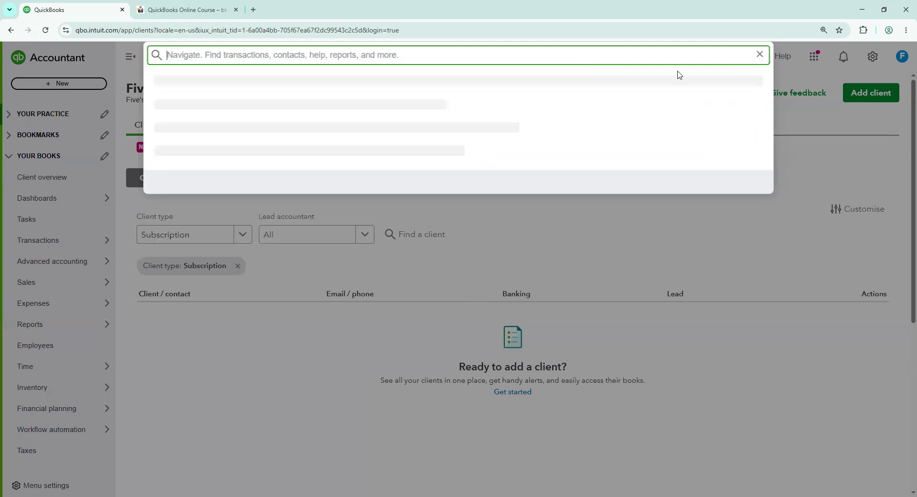
pyautogui.click(796, 111)
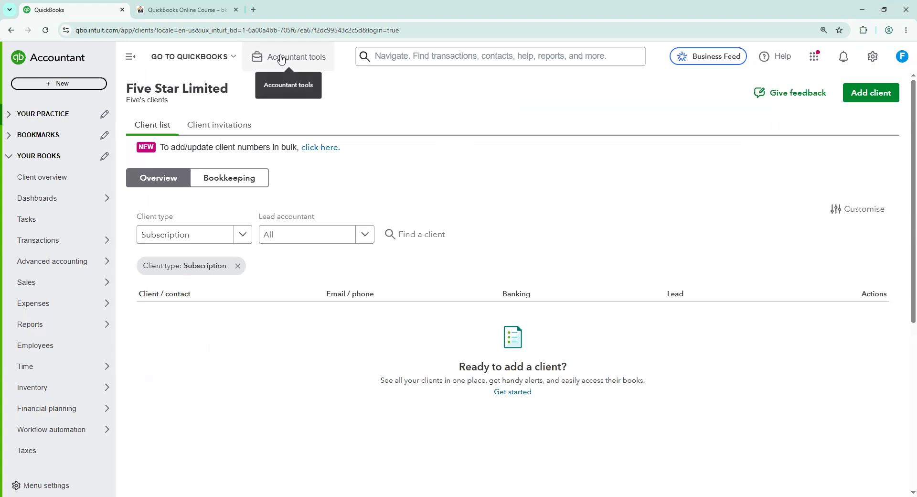
# - View the Go to QuickBooks client choices and the list of new transaction types, closing each without choosing anything
pyautogui.click(233, 62)
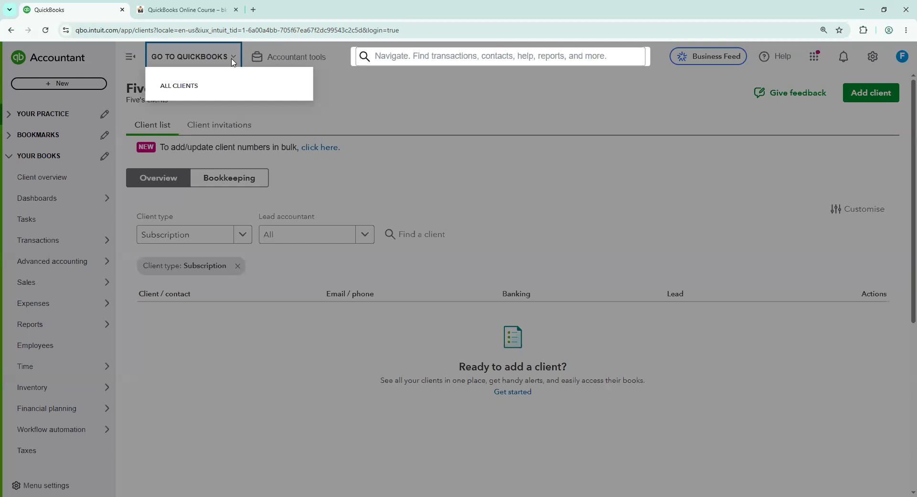
pyautogui.click(349, 103)
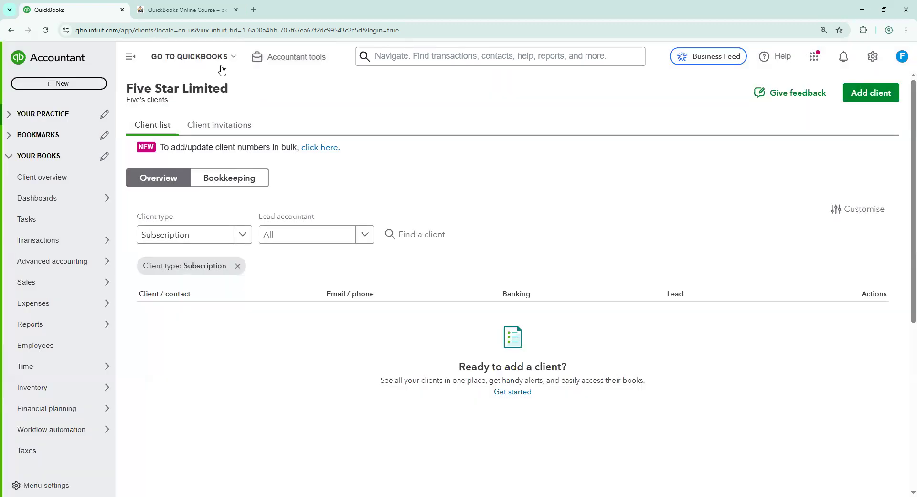
pyautogui.click(67, 86)
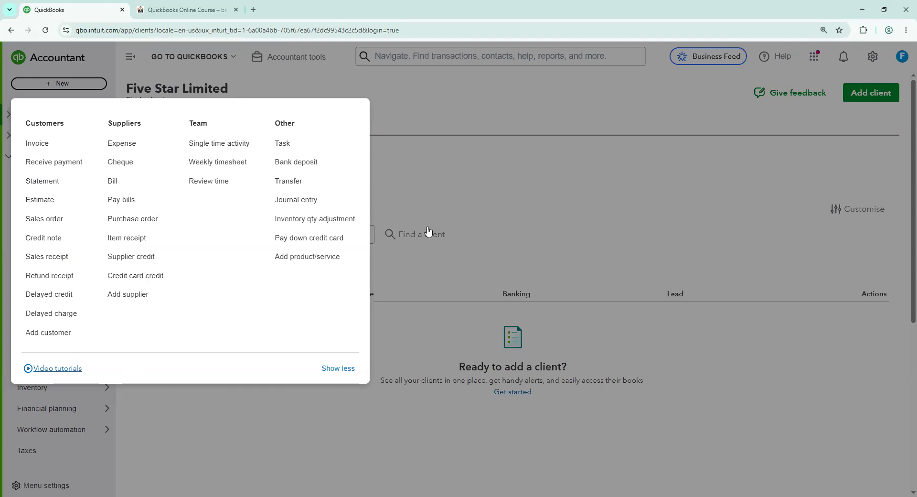
pyautogui.press('Escape')
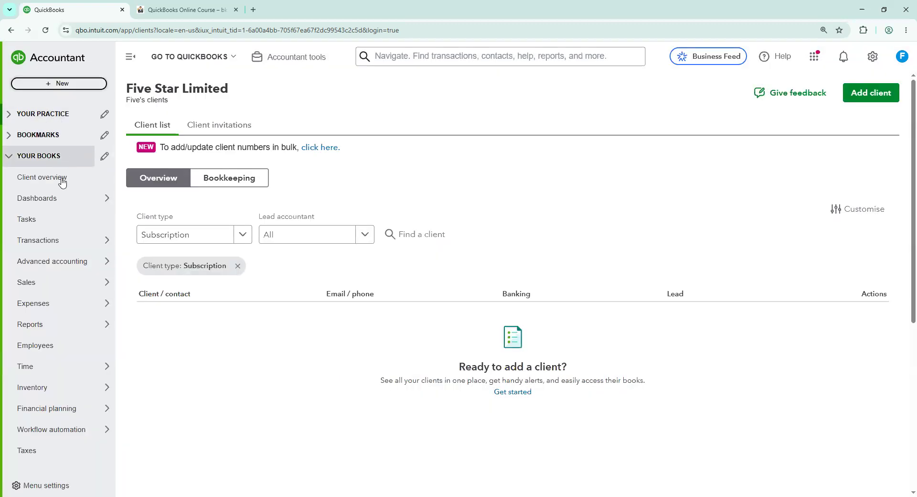
# - Open the Business overview dashboard and look over its profit and loss, expenses, invoices and bank account cards
pyautogui.click(43, 201)
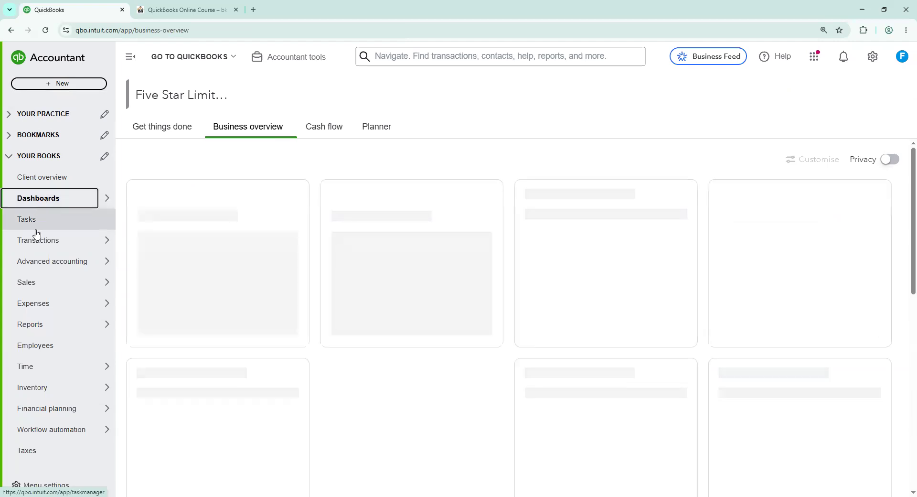
pyautogui.moveTo(57, 250)
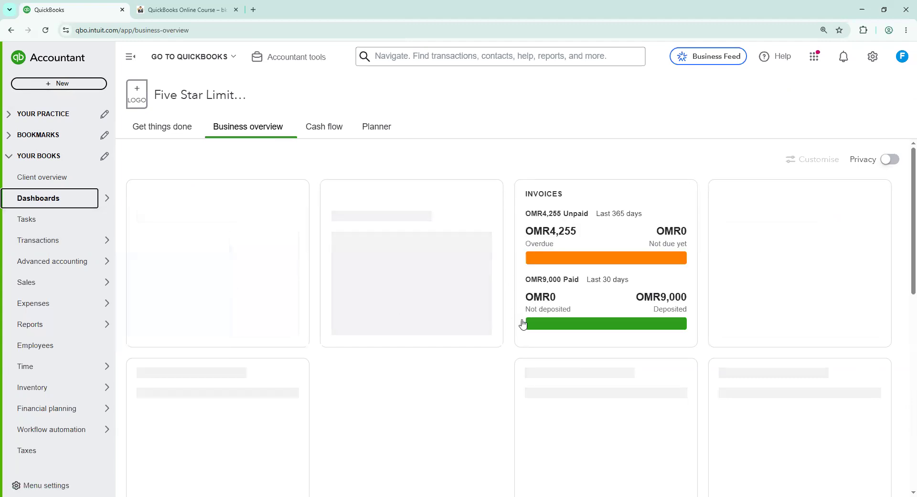
pyautogui.scroll(-1, 578, 296)
pyautogui.scroll(-3, 577, 296)
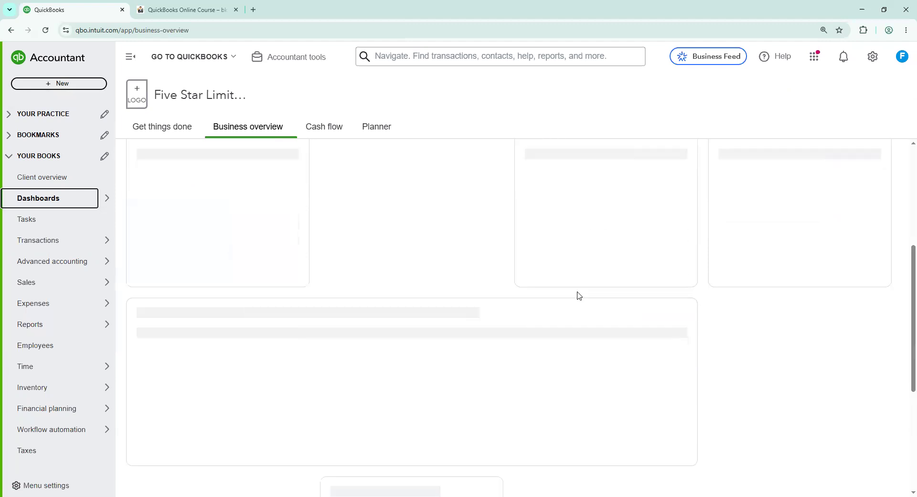
pyautogui.scroll(5, 578, 295)
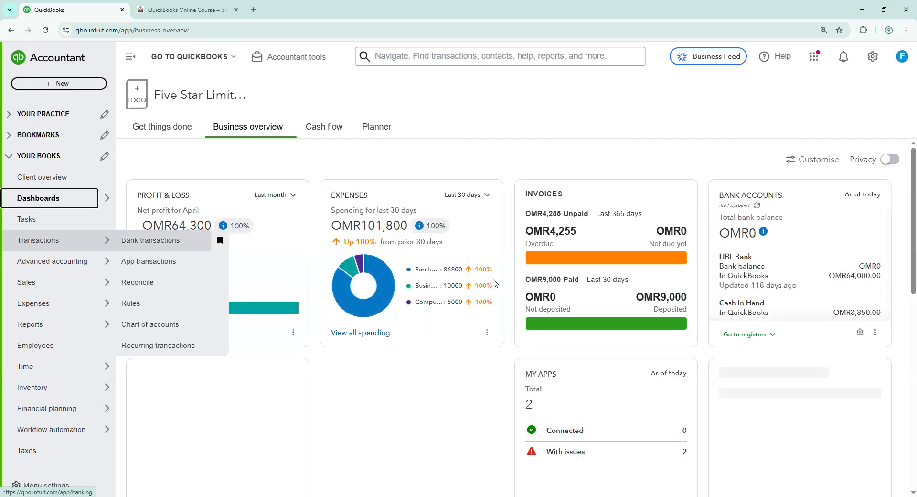
pyautogui.scroll(-2, 492, 282)
pyautogui.scroll(2, 120, 223)
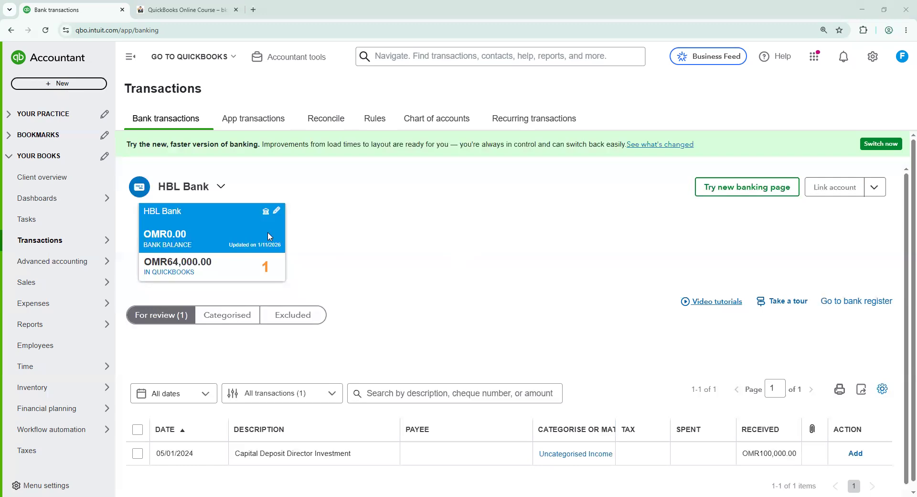
# - Show the categorised bank transactions of HBL Bank and read through the list
pyautogui.scroll(-1, 360, 256)
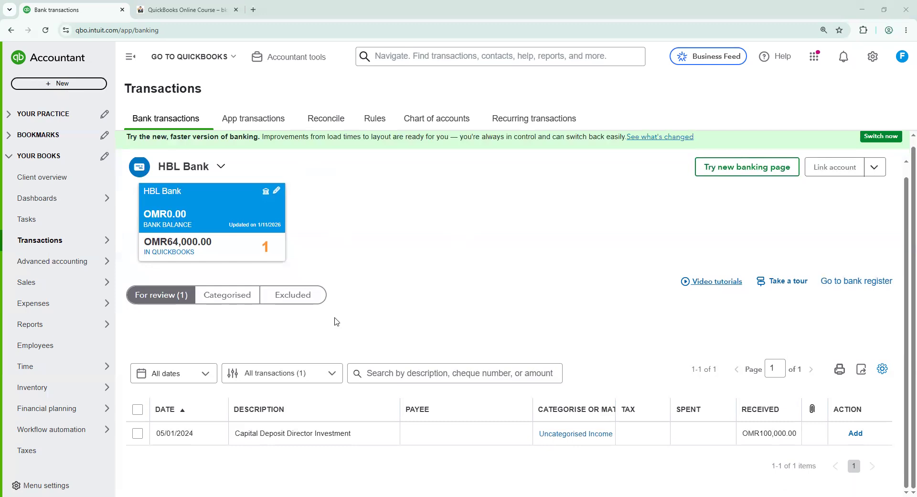
pyautogui.click(227, 296)
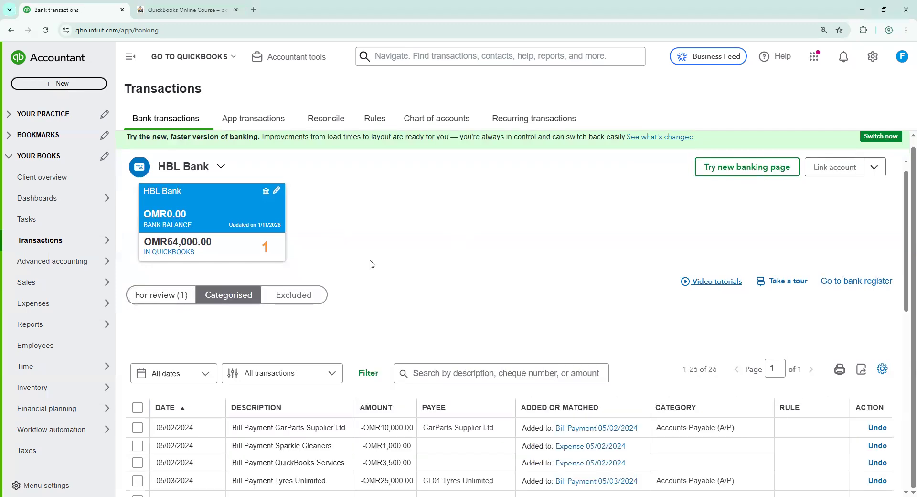
pyautogui.scroll(-5, 368, 262)
pyautogui.scroll(-3, 386, 354)
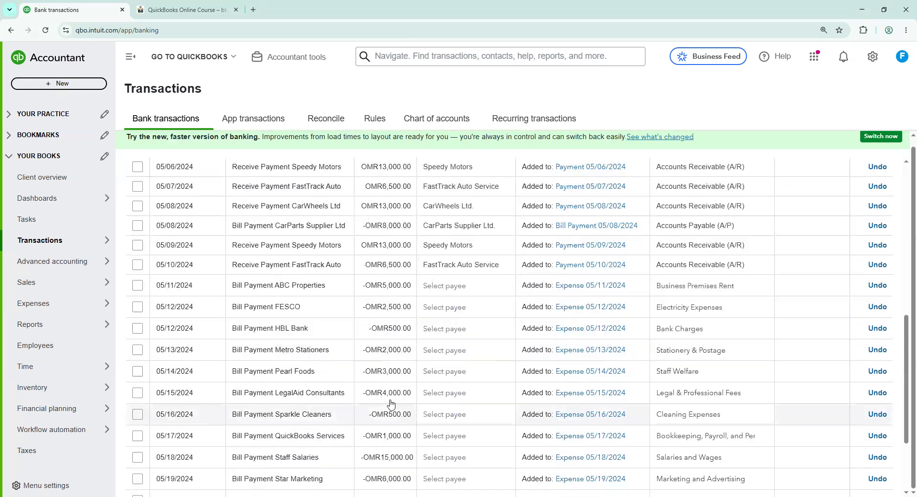
# - Read HBL Bank's remaining categorised transactions to the end of the list and return to the account summary card
pyautogui.scroll(-3, 437, 375)
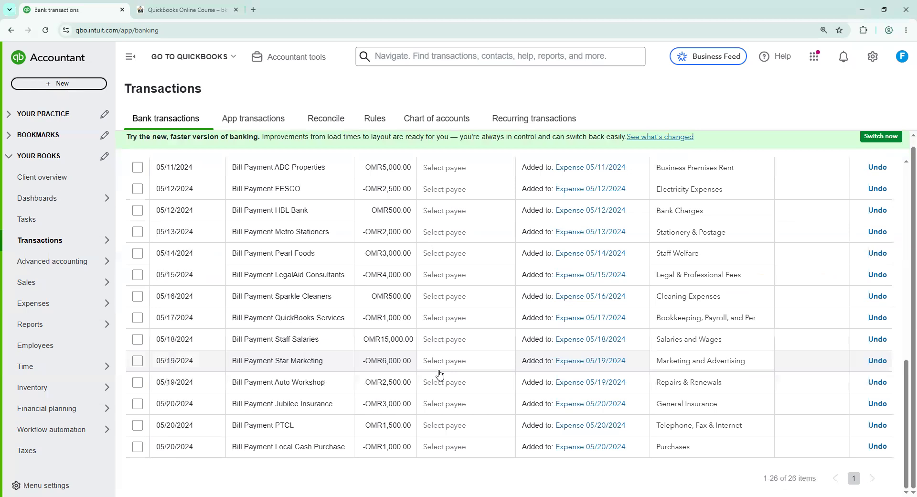
pyautogui.scroll(10, 440, 375)
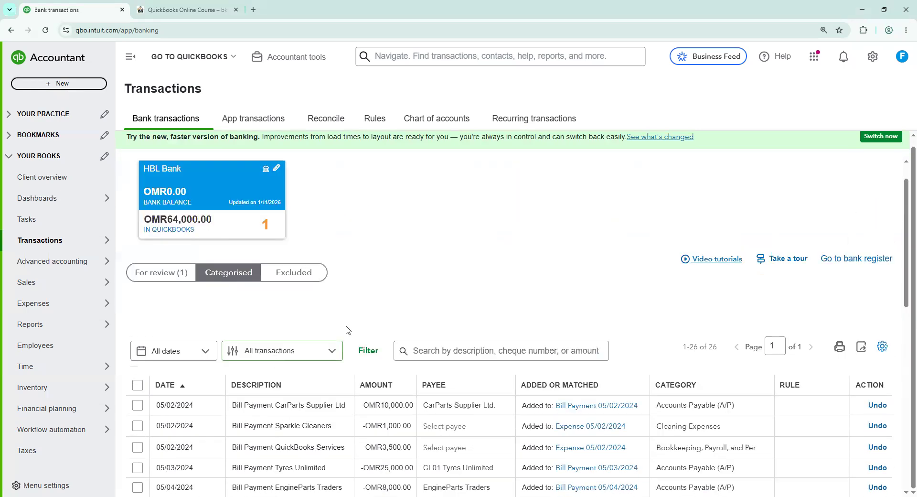
pyautogui.scroll(1, 410, 453)
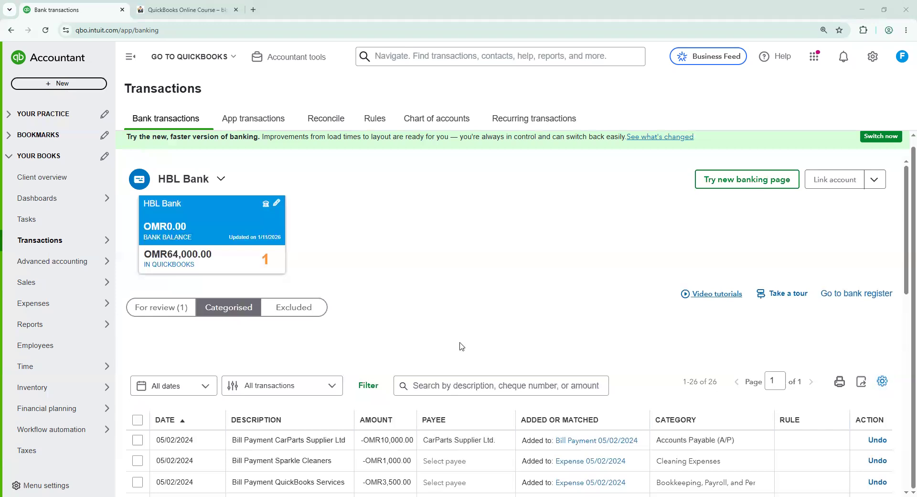
pyautogui.scroll(1, 450, 344)
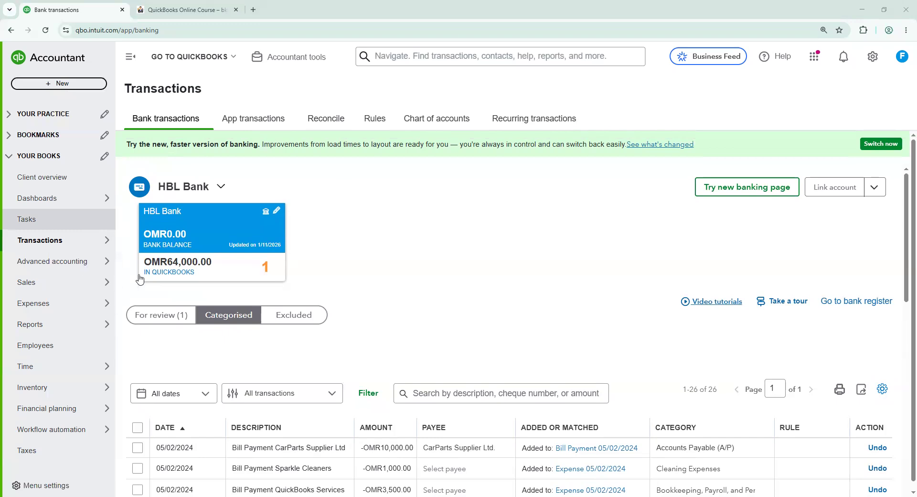
# - Open the Sales customers list and the Products & services list
pyautogui.click(148, 386)
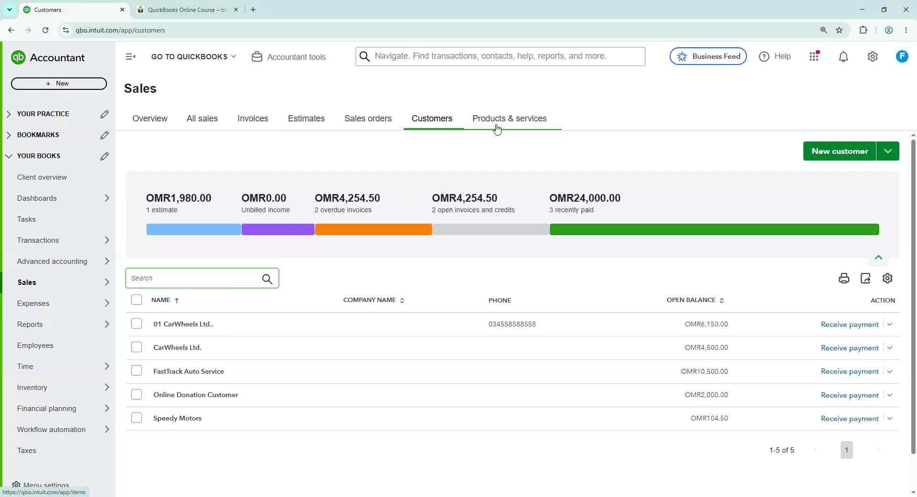
pyautogui.click(510, 124)
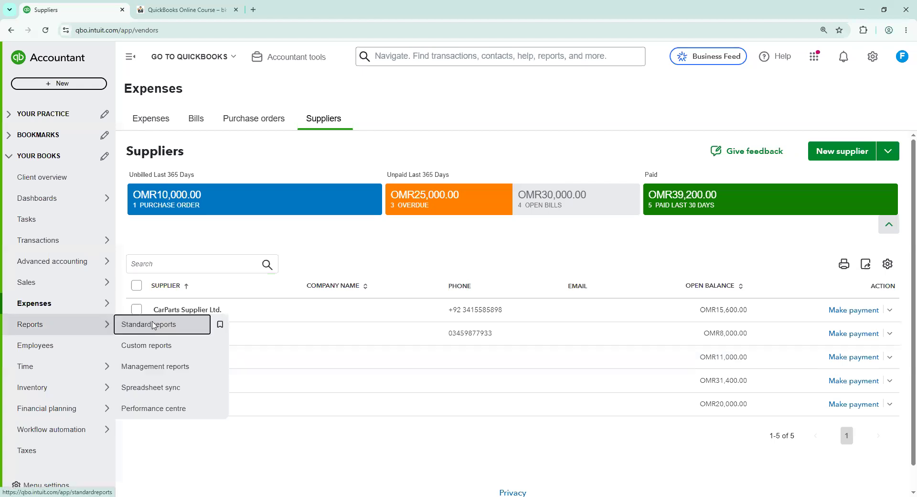
# - Open the standard reports, look through the report groups, and collapse What you owe
pyautogui.click(154, 321)
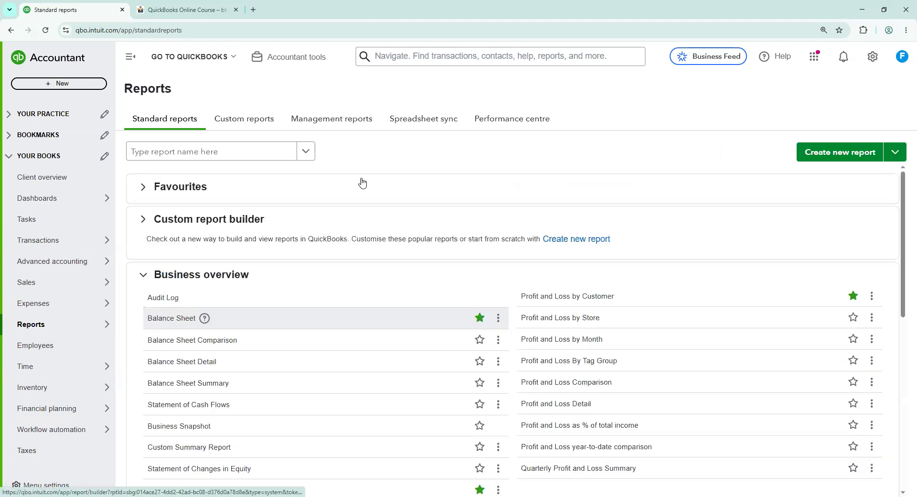
pyautogui.scroll(-5, 358, 184)
pyautogui.scroll(-3, 346, 253)
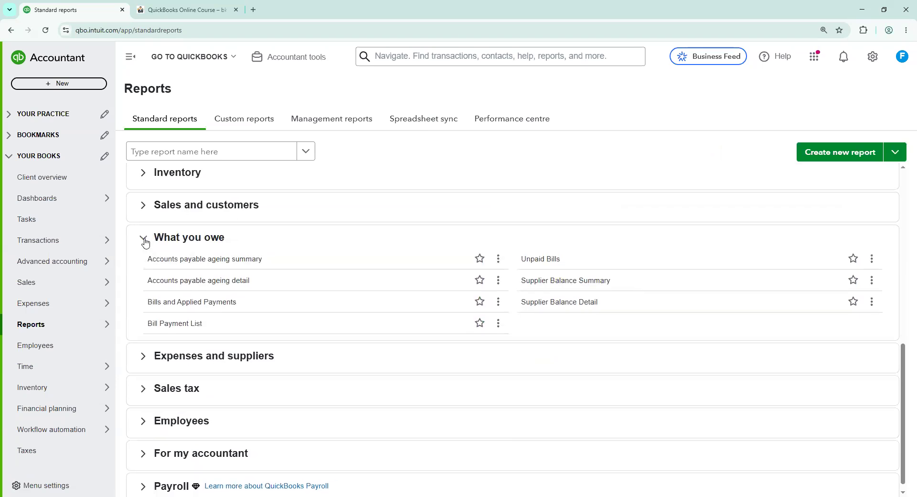
pyautogui.click(146, 243)
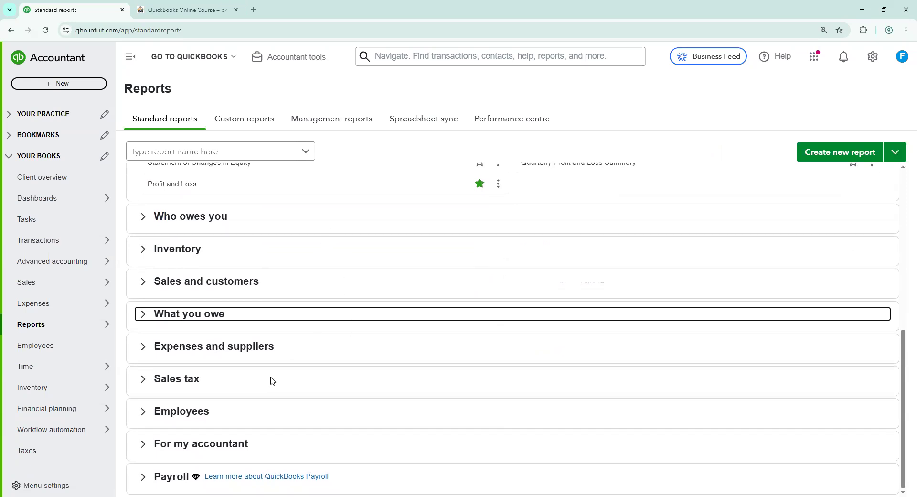
# - View the Workflow automation choices and open Taxes
pyautogui.click(62, 432)
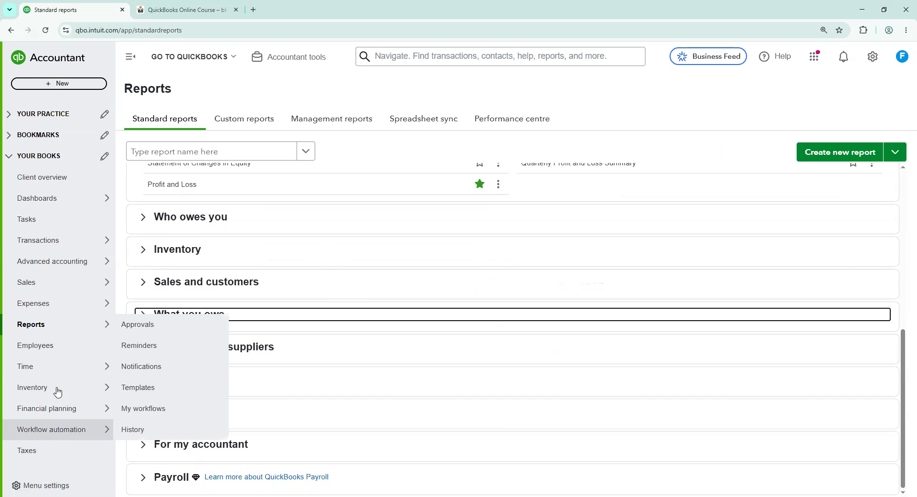
pyautogui.click(52, 451)
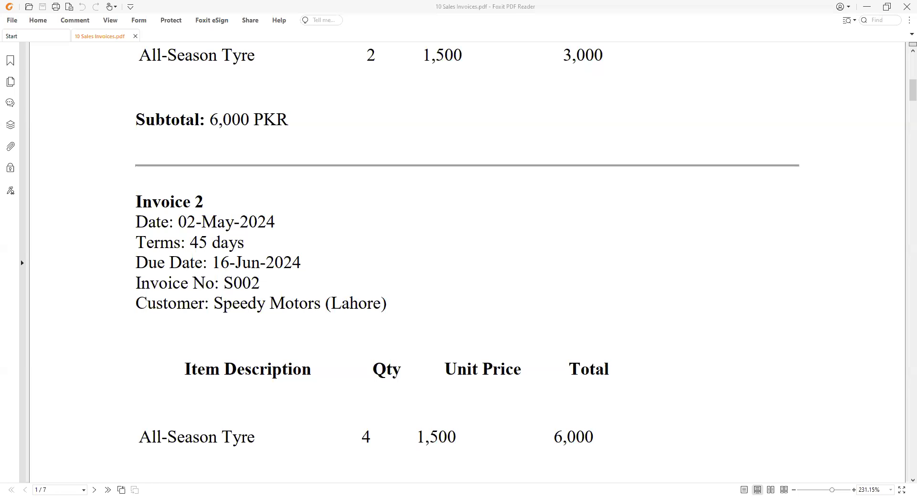
# - Read through the invoices in 10 Sales Invoices.pdf and examine the Final Summary and customer receivables on its last page
pyautogui.scroll(-1, 561, 304)
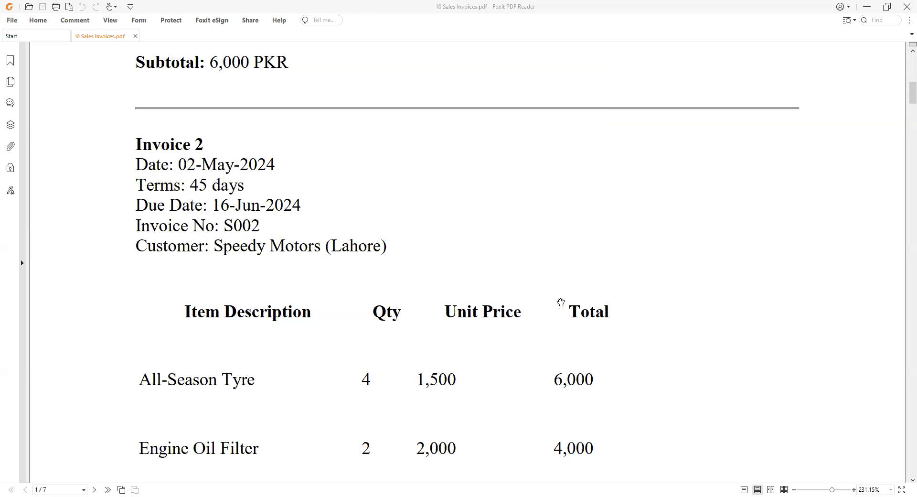
pyautogui.scroll(-10, 561, 302)
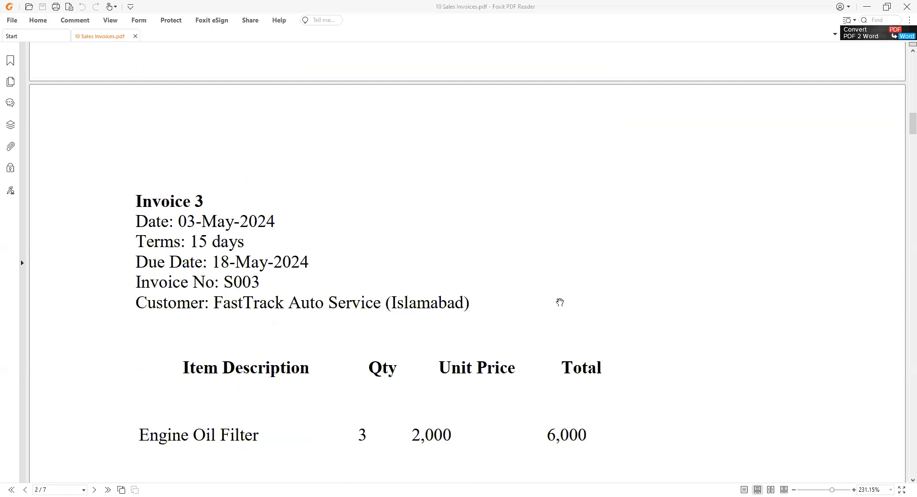
pyautogui.scroll(-2, 560, 302)
pyautogui.scroll(-5, 560, 302)
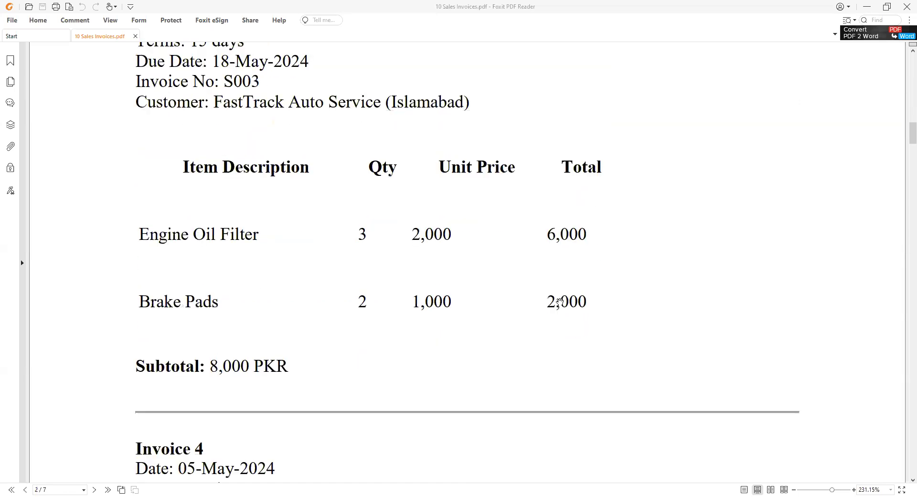
pyautogui.scroll(-5, 559, 302)
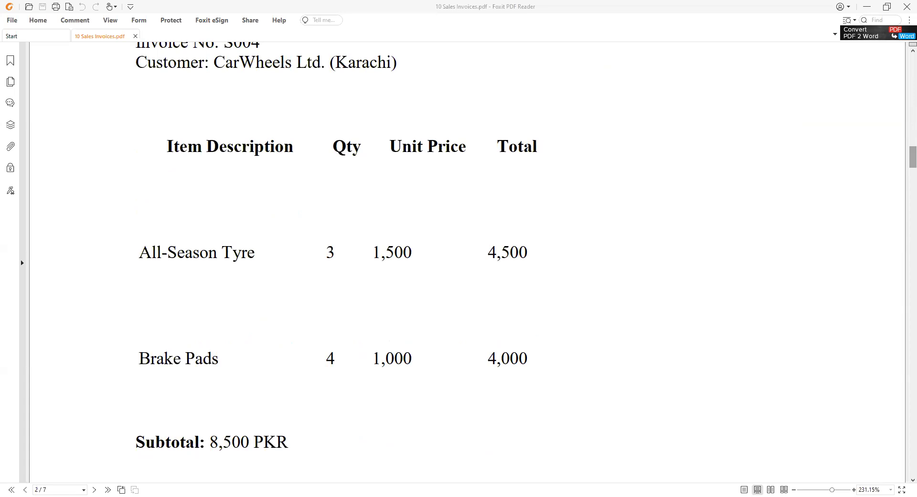
pyautogui.moveTo(909, 154); pyautogui.dragTo(906, 460)
pyautogui.scroll(5, 573, 305)
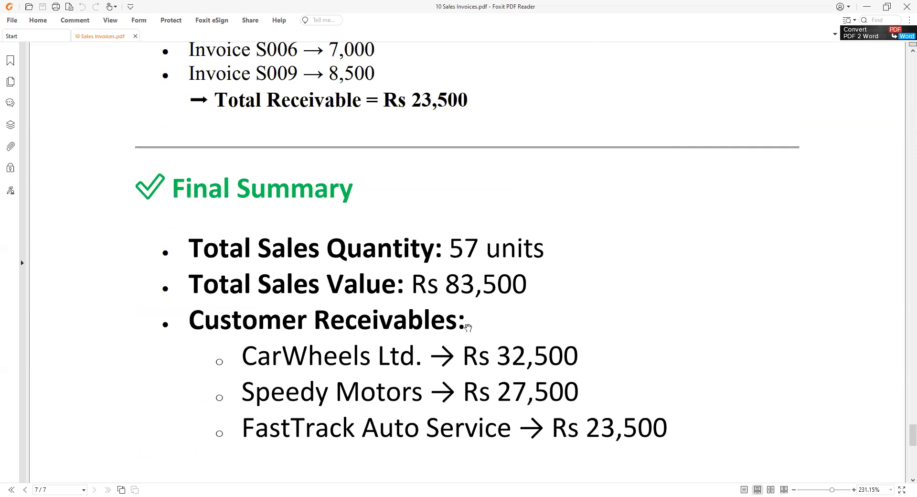
pyautogui.scroll(3, 467, 326)
pyautogui.scroll(8, 467, 326)
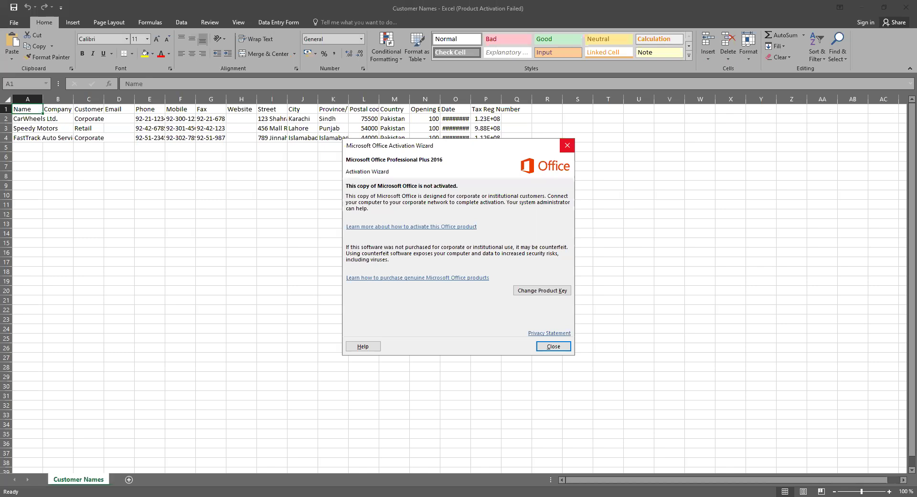
# - Fit the Customer Names sheet's columns to their contents and select the customer rows in A2:P7
pyautogui.click(566, 146)
pyautogui.click(24, 99)
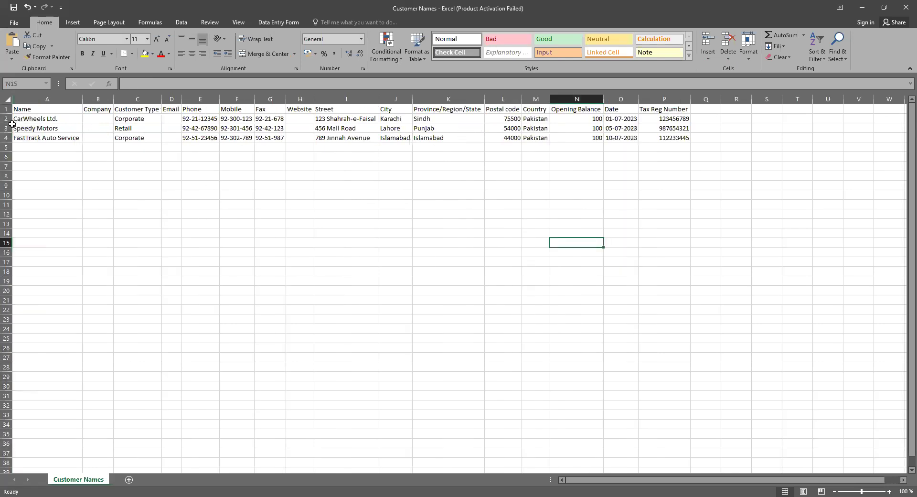
pyautogui.moveTo(40, 119); pyautogui.dragTo(41, 148)
pyautogui.moveTo(710, 155); pyautogui.dragTo(677, 165)
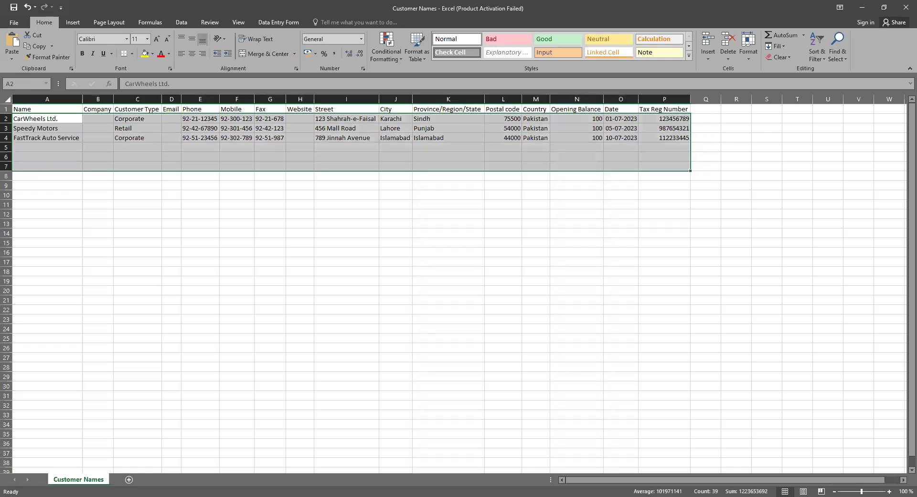
# - Switch to the Basic Chart of Accounts List workbook and highlight its Account Number to Detail Type columns
pyautogui.hotkey('alt', 'Tab')
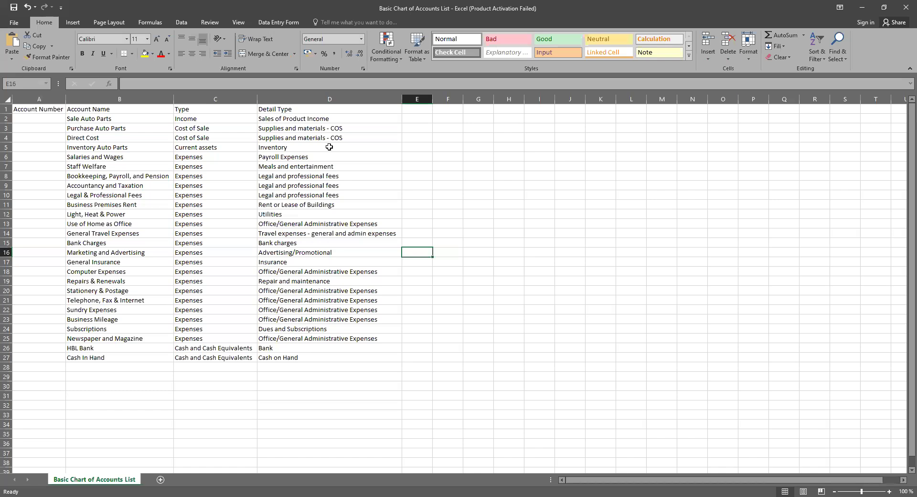
pyautogui.moveTo(39, 99); pyautogui.dragTo(330, 99)
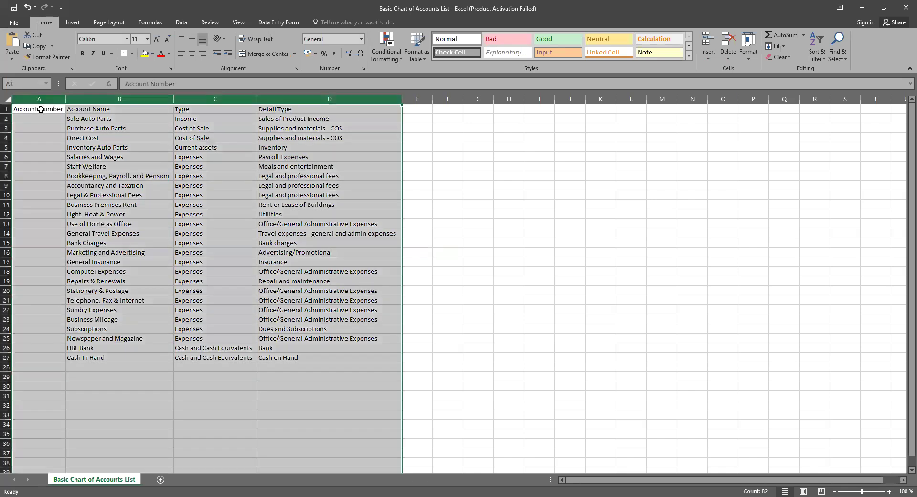
pyautogui.keyDown('shift'); pyautogui.click(345, 109); pyautogui.keyUp('shift')
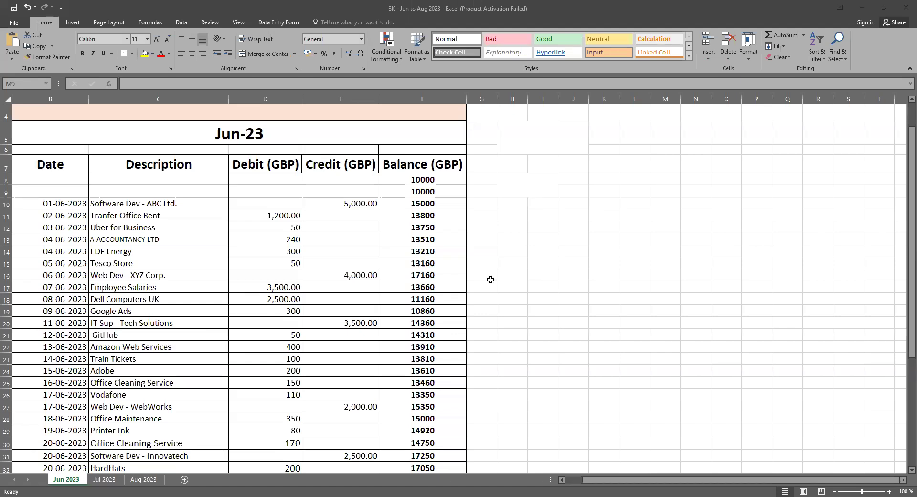
# - Look over the Jun 2023, Jul 2023 and Aug 2023 statements in the BK - Jun to Aug 2023 workbook, down to their totals
pyautogui.scroll(-5, 490, 279)
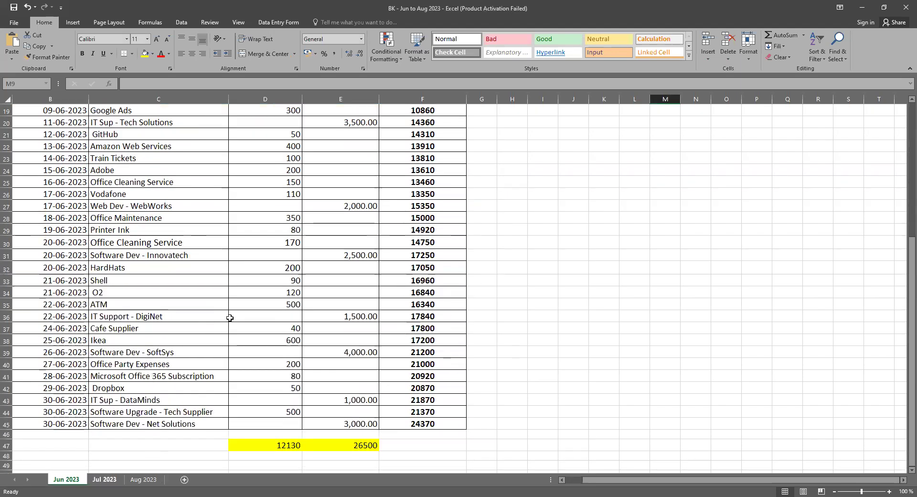
pyautogui.hotkey('ctrl', 'pagedown')
pyautogui.scroll(7, 230, 318)
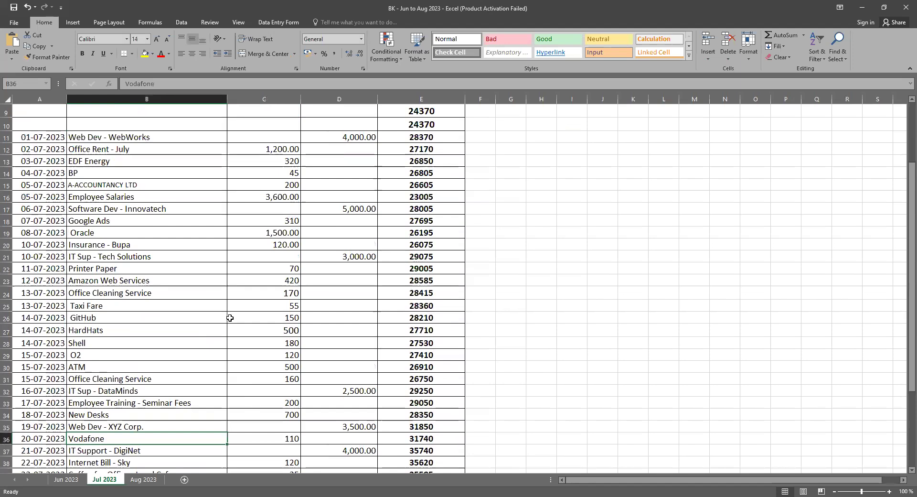
pyautogui.scroll(-6, 230, 318)
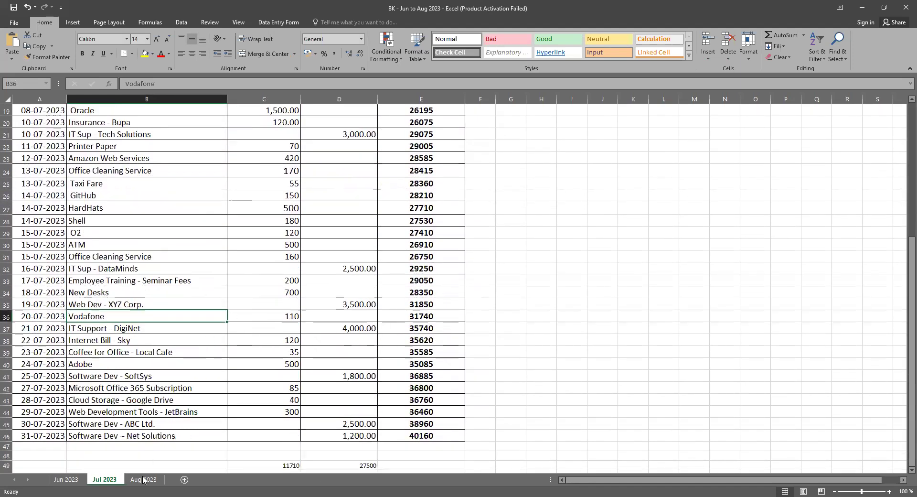
pyautogui.hotkey('ctrl', 'pagedown')
pyautogui.scroll(3, 195, 315)
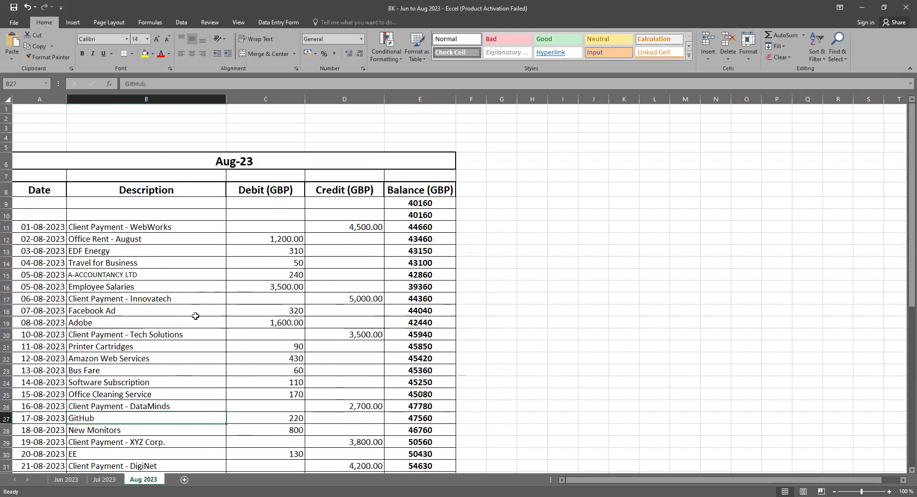
pyautogui.scroll(-4, 195, 315)
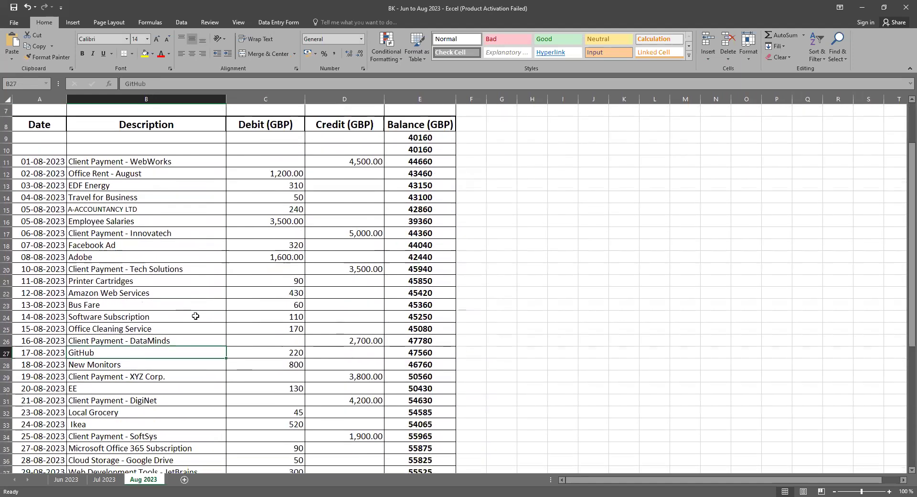
pyautogui.scroll(-4, 195, 315)
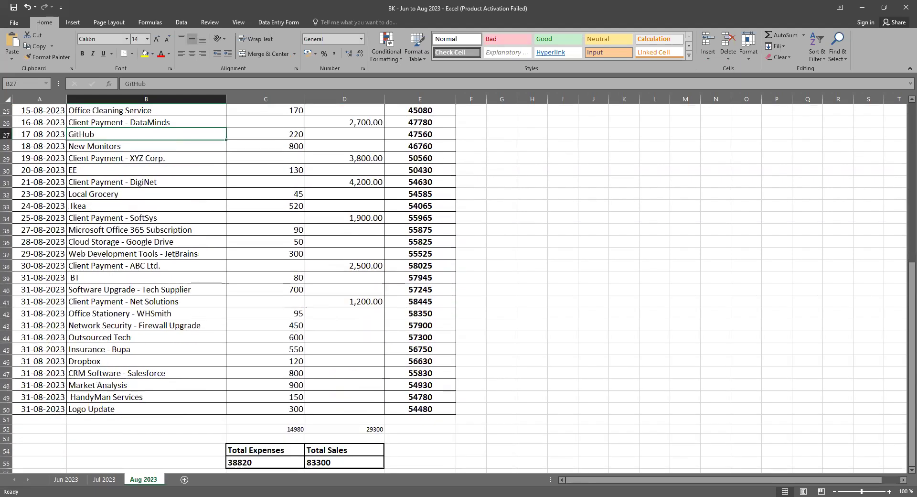
# - Switch to the BK - Sep,Oct,Nov 2023 workbook and look over its Sep 2023, Oct 2023 and Nov 2023 statements
pyautogui.hotkey('alt', 'Tab')
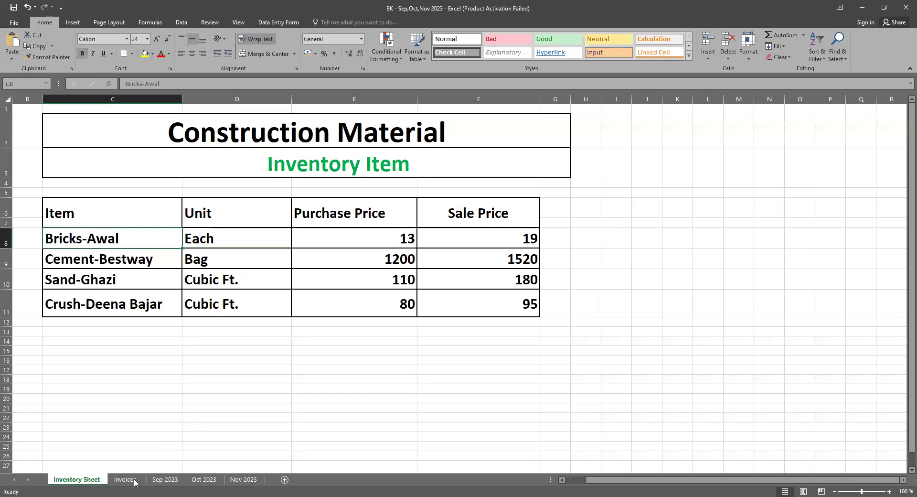
pyautogui.click(165, 478)
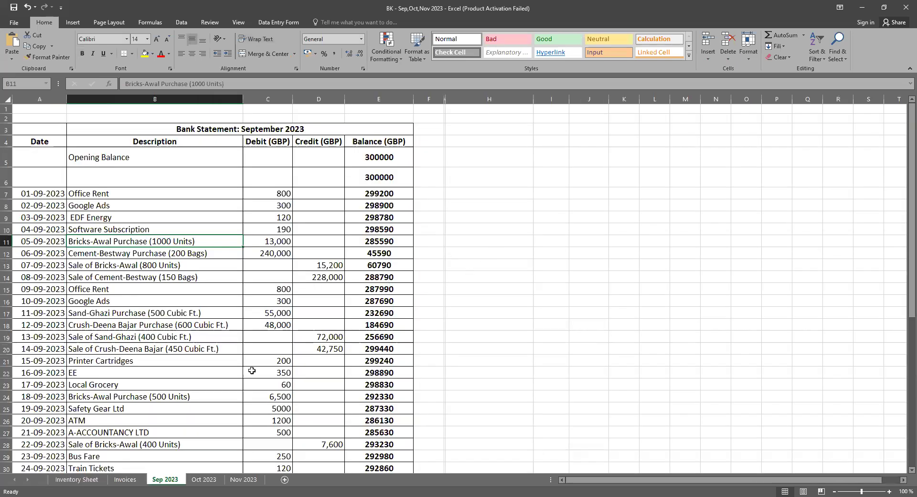
pyautogui.click(206, 480)
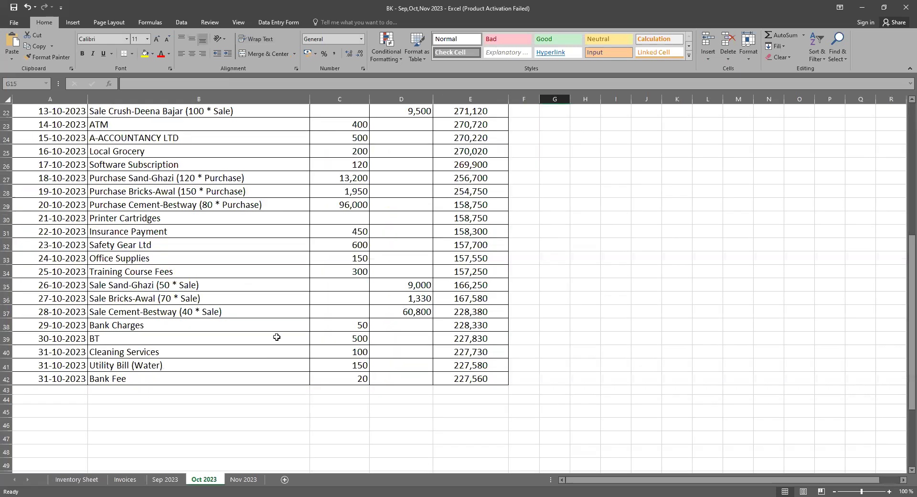
pyautogui.scroll(7, 258, 315)
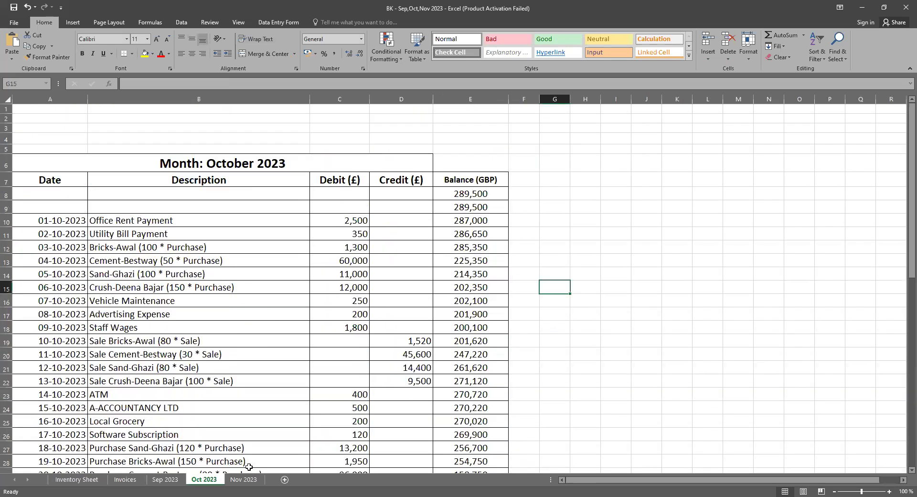
pyautogui.click(244, 479)
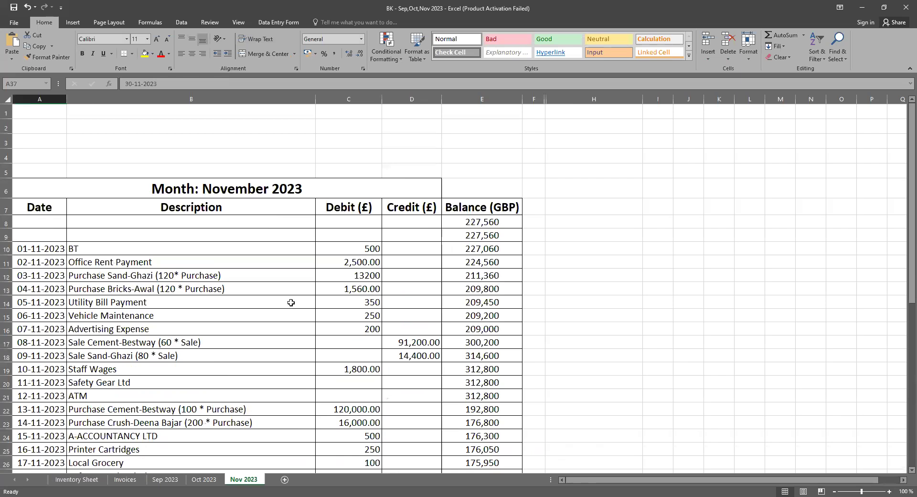
pyautogui.scroll(-2, 334, 305)
pyautogui.scroll(2, 334, 306)
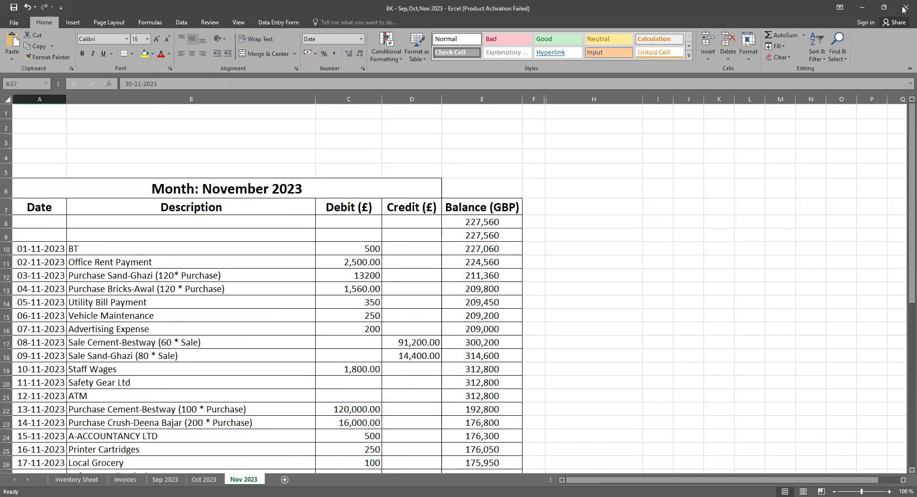